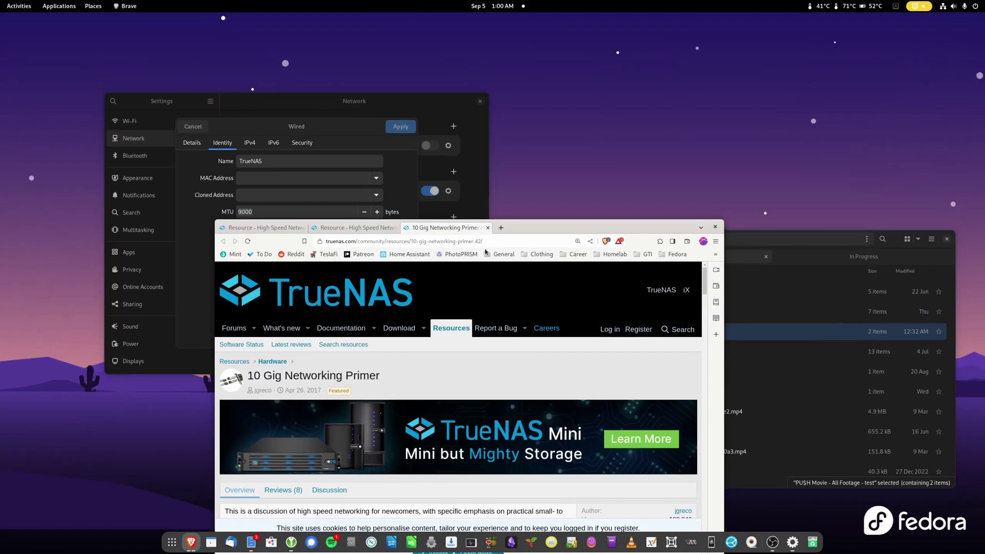
- Sign in to the TrueNAS web interface at 10.100.1.1 with the saved credentials
text(10.100.1.1)
key(Return)
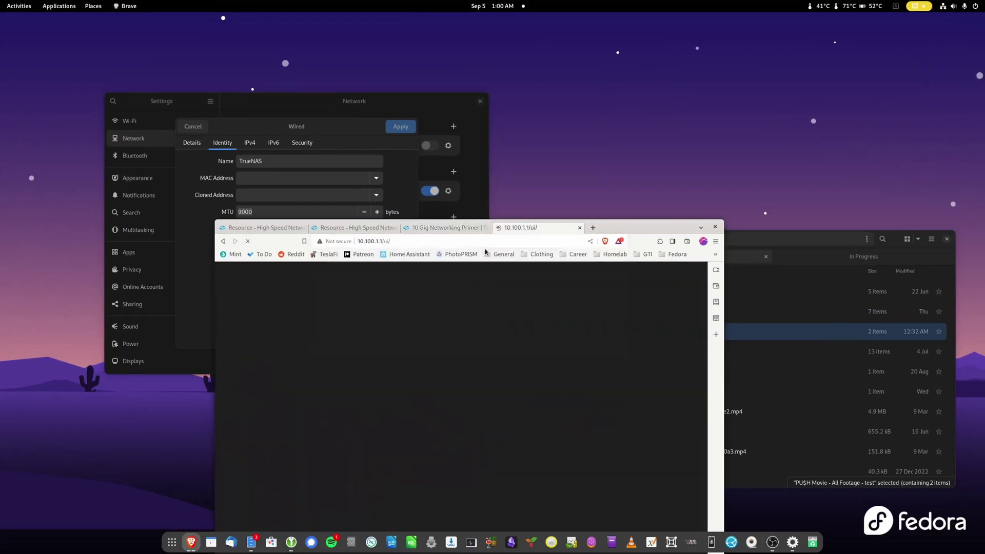
drag(653, 228, 630, 135)
text(admin)
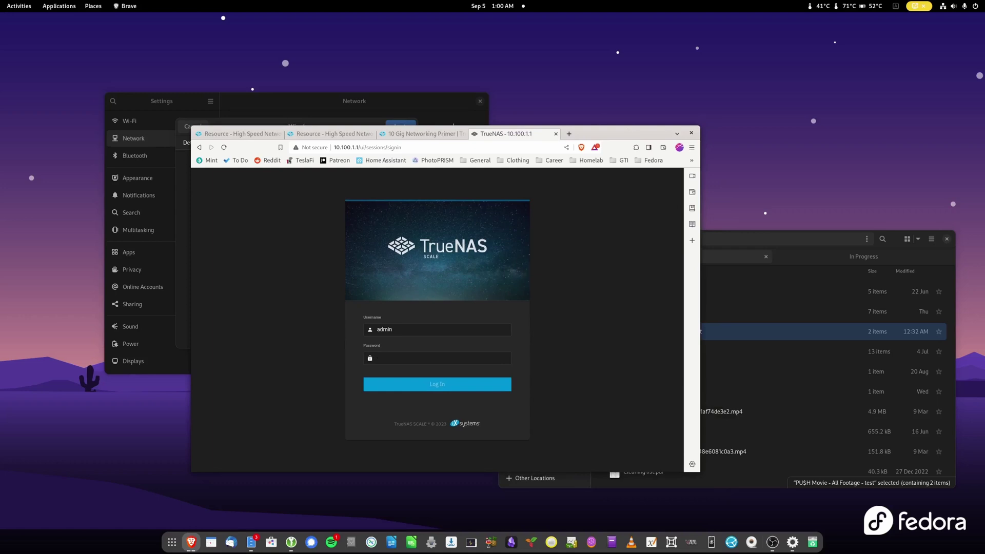
key(ctrl+alt+a)
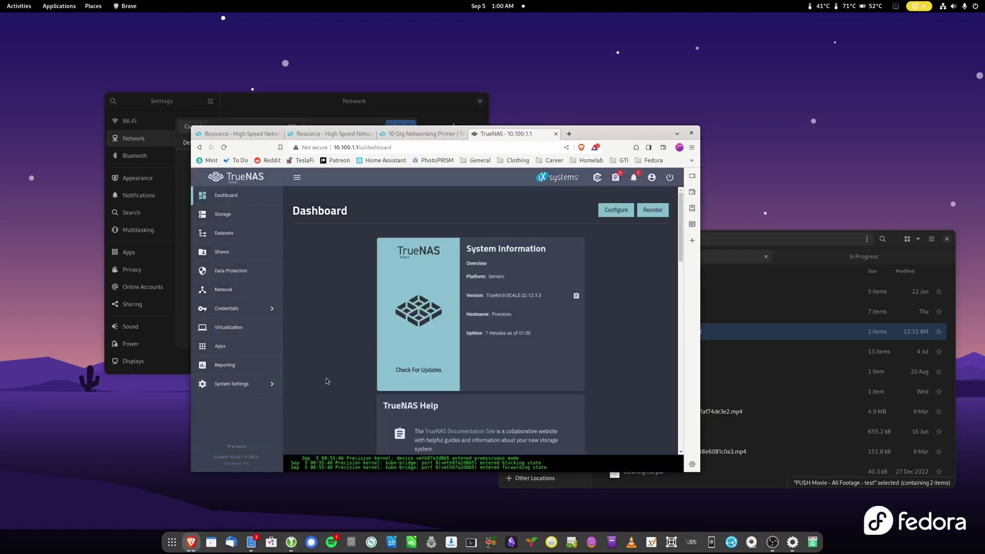
- Check that interface enp213s0f0 has MTU 9000 in Network, closing without changes
click(224, 290)
key(super+Up)
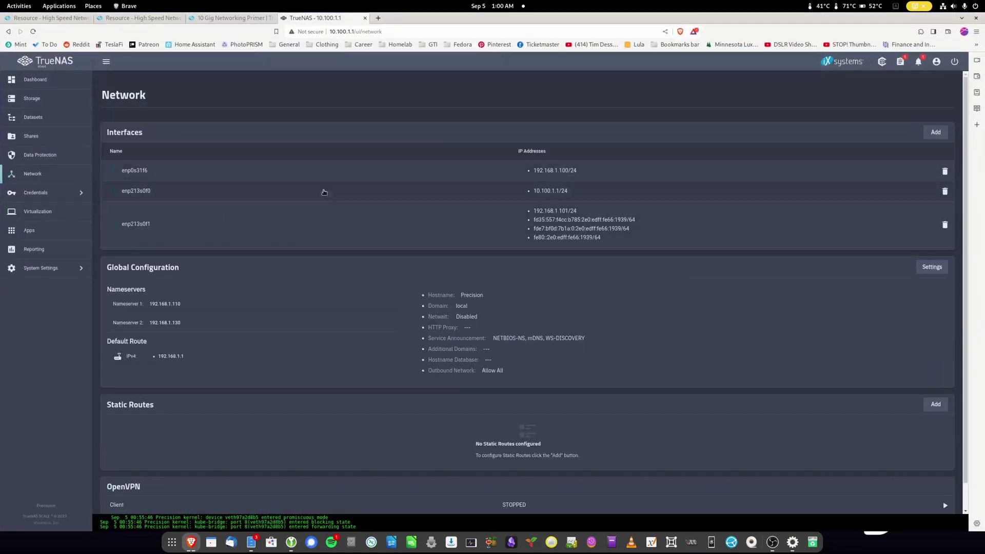
click(316, 198)
double_click(866, 269)
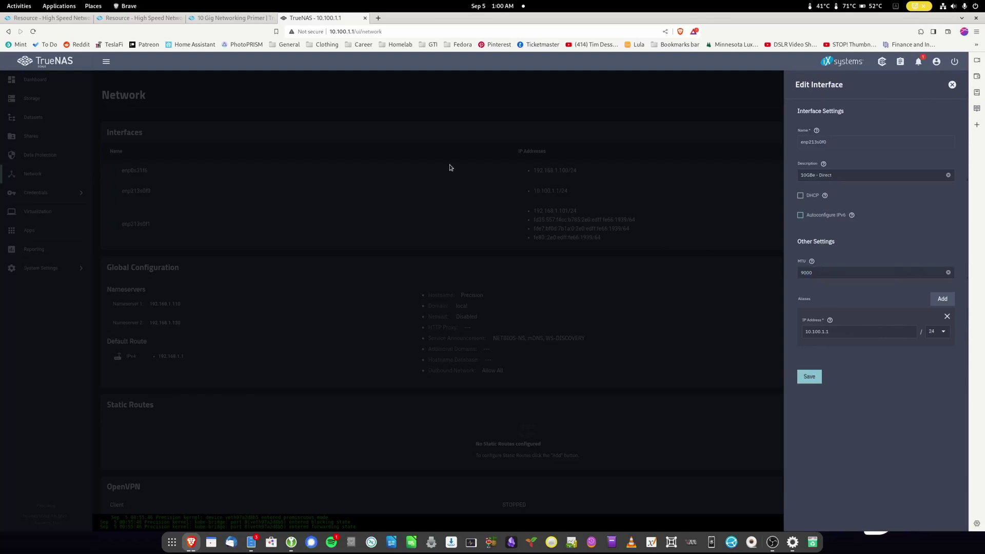
click(414, 234)
- Open the System Settings Shell page and shrink the browser to reveal the desktop
click(72, 269)
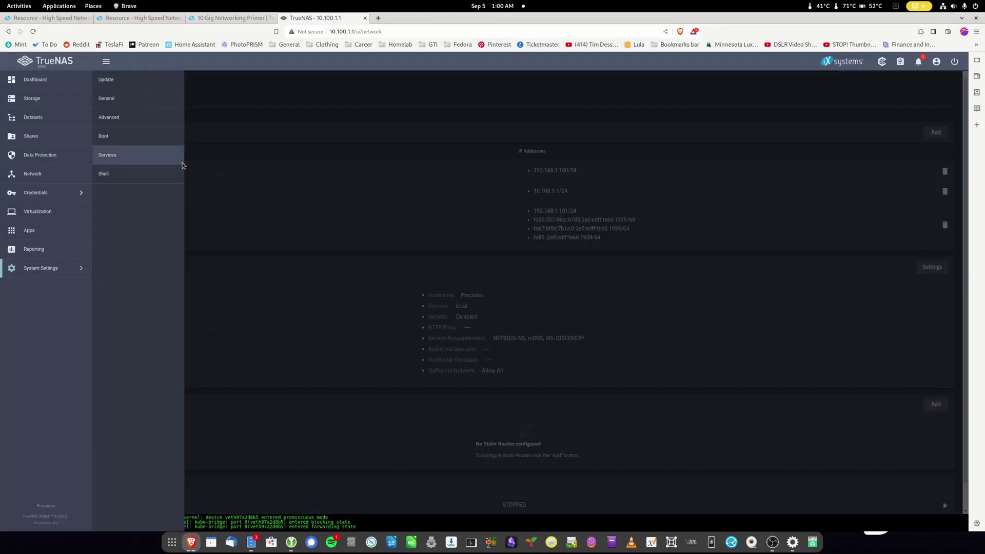
click(169, 182)
drag(508, 18, 349, 115)
- Start an iperf3 -s server in the NAS shell and launch a local Terminal
text(iperf3 -s)
key(Return)
key(super)
text(terminal)
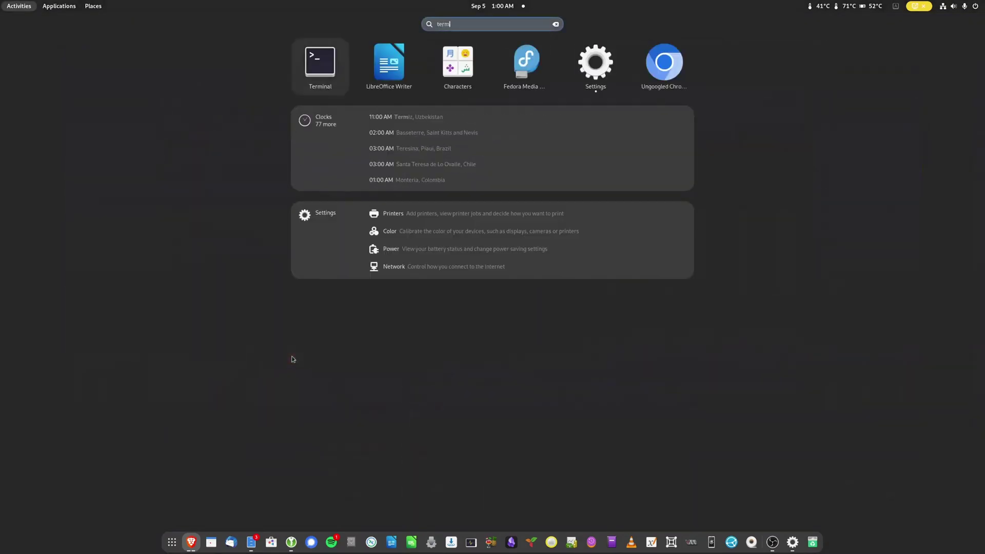
key(Return)
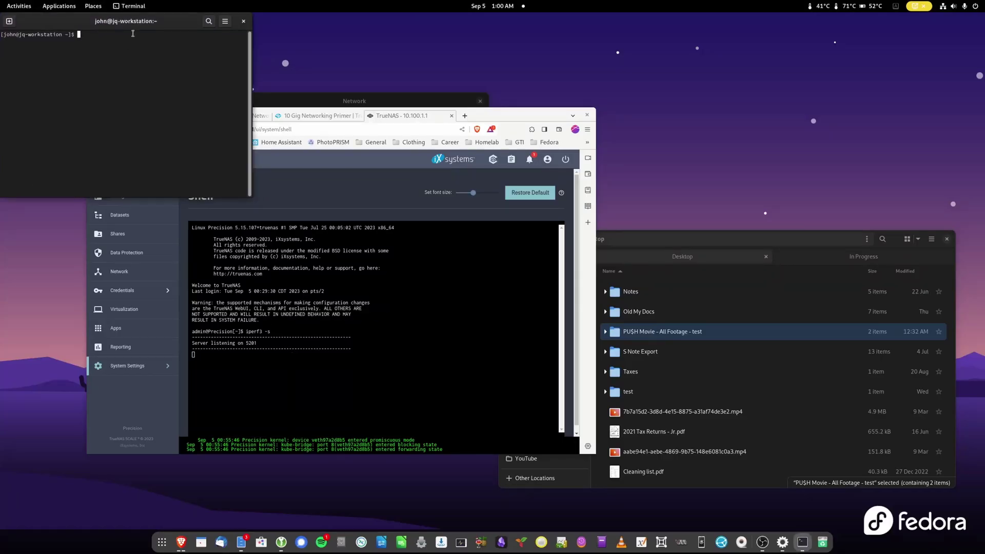
- Run iperf3 -c 10.100.1.1, reaching about 9.84 Gbits/sec, then exit the terminal
drag(145, 23, 796, 199)
text(iperf3 -c 10.100)
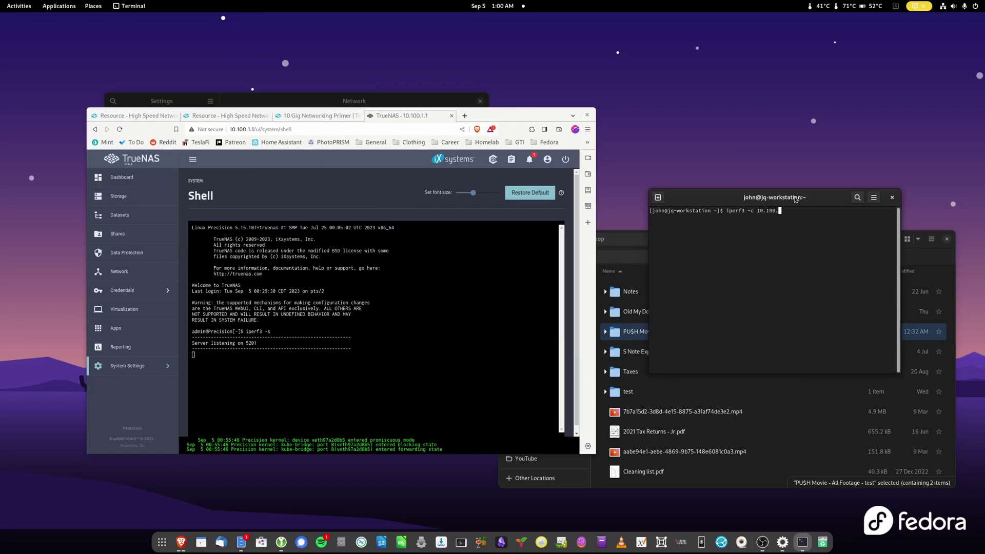
text(.1.1)
key(Return)
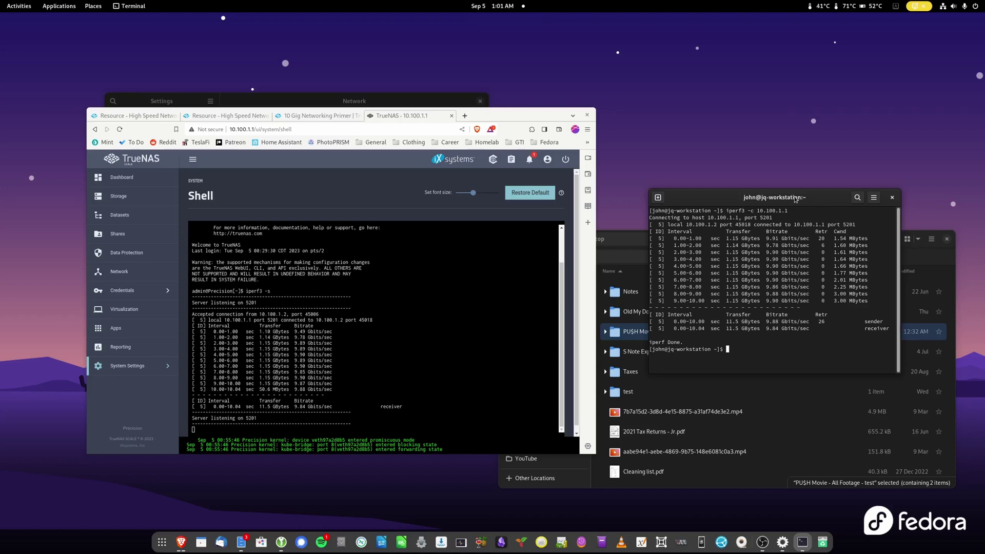
text(xit)
key(Return)
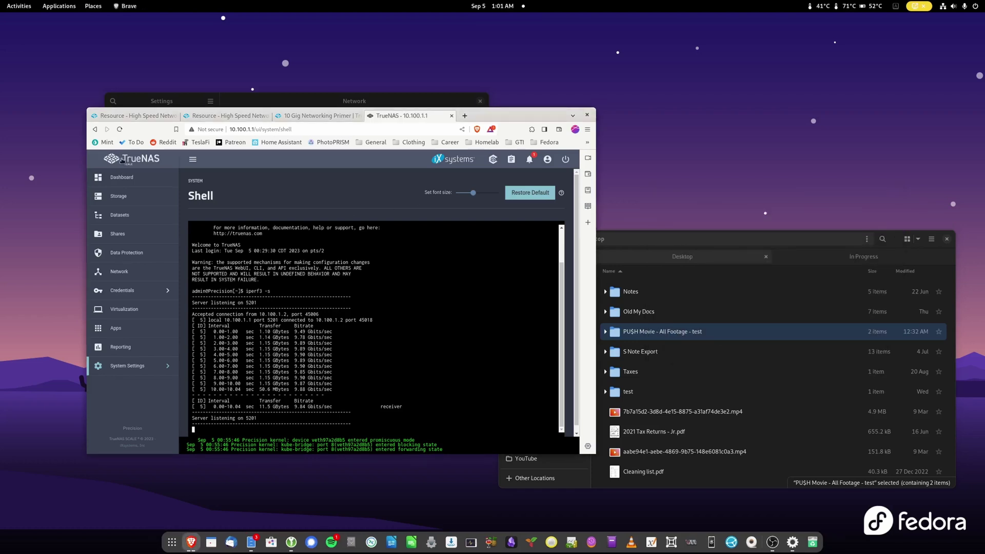
- Open netdata's Web Portal from Apps in a new tab and return TrueNAS to its Dashboard
click(134, 328)
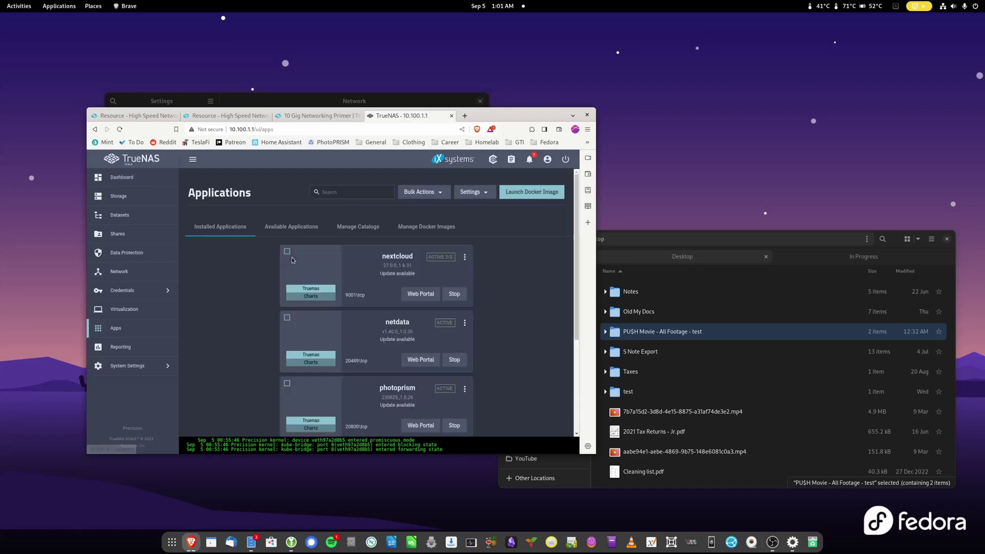
click(404, 360)
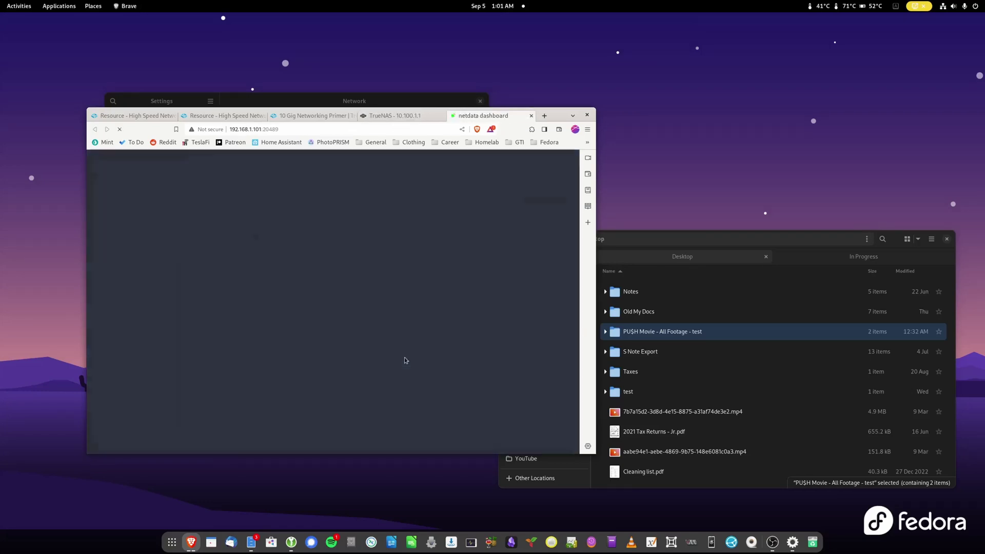
key(ctrl+shift+Tab)
click(144, 169)
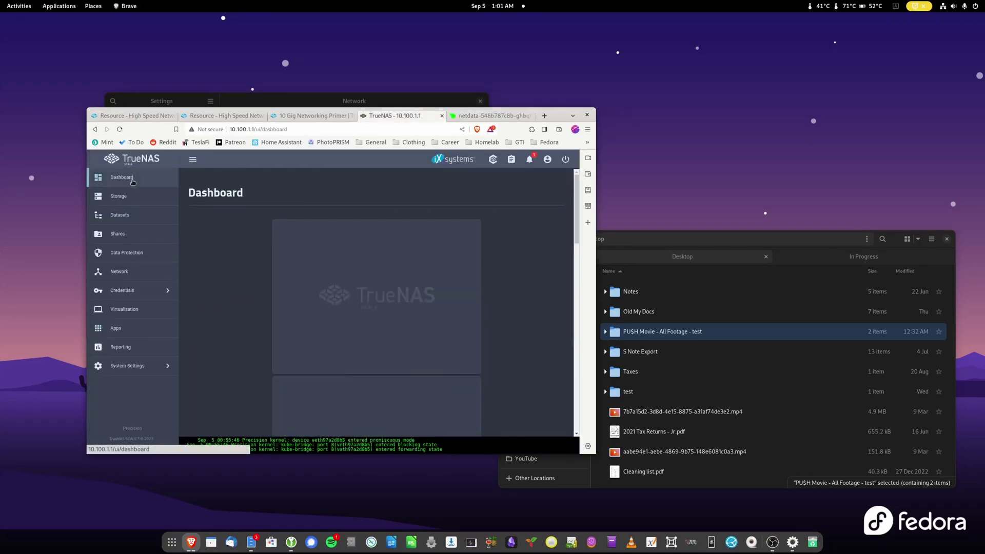
- Show the netdata System Overview, dismiss the Cloud prompt, and tile the browser left
key(super+Up)
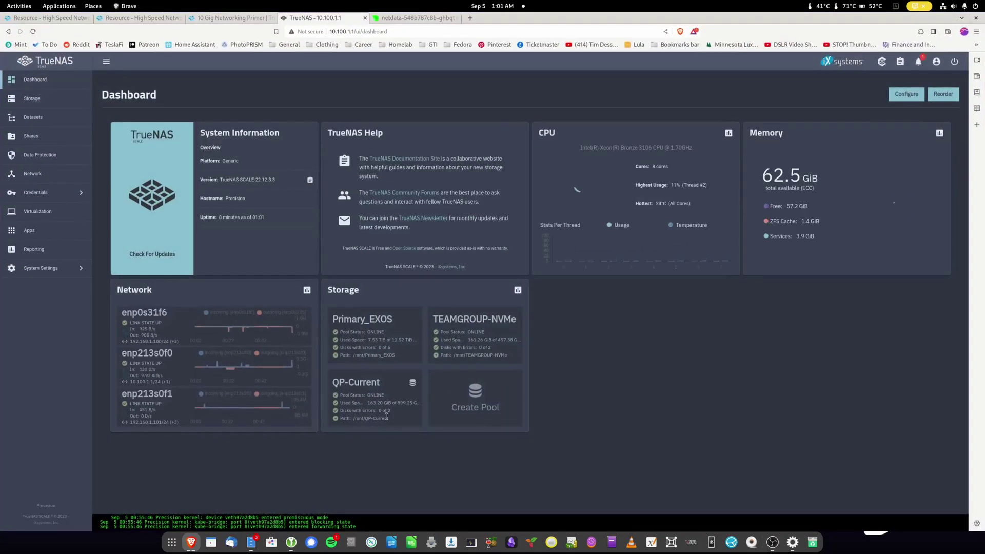
click(431, 15)
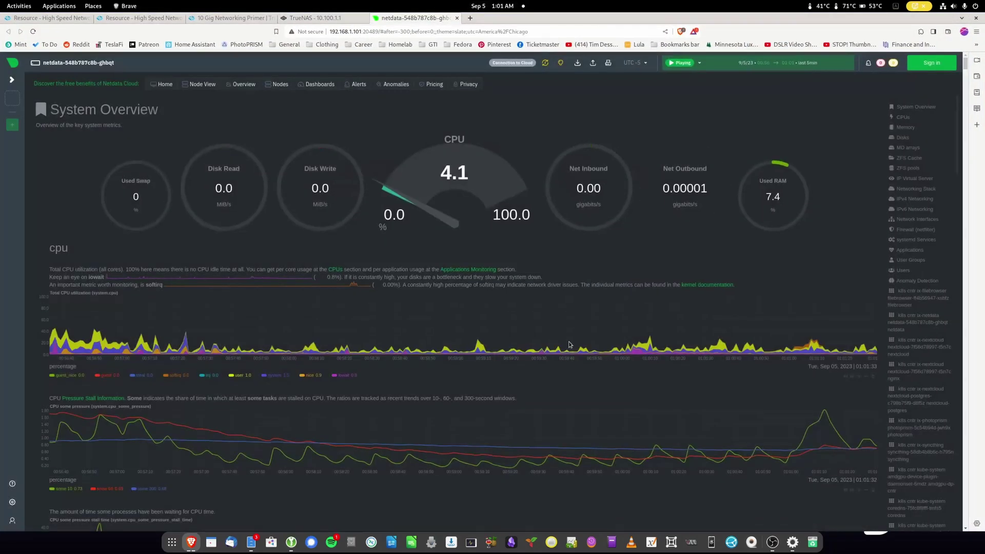
click(567, 340)
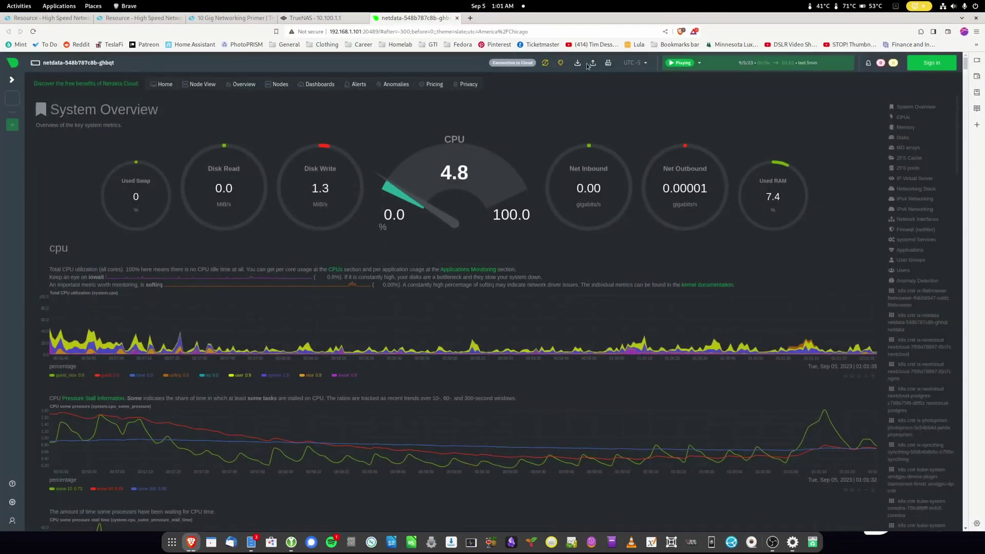
key(super+Left)
- Check the size and item count of the PU$H Movie - All Footage - test folder
right_click(638, 333)
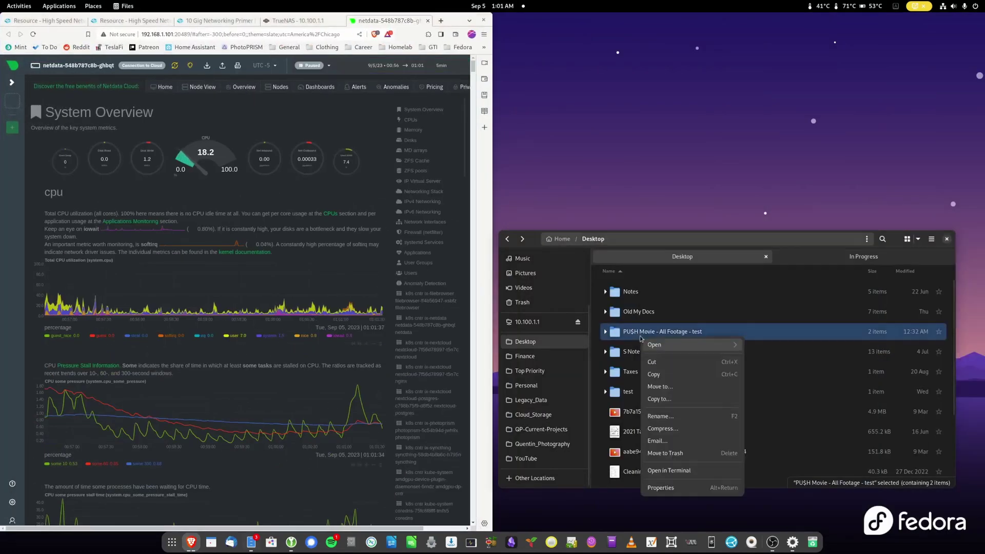
click(662, 486)
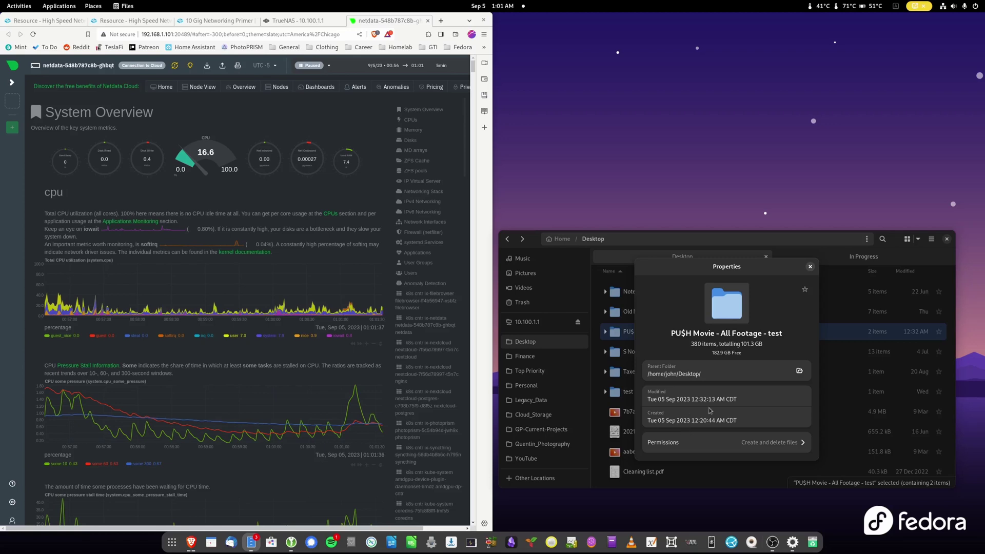
click(810, 267)
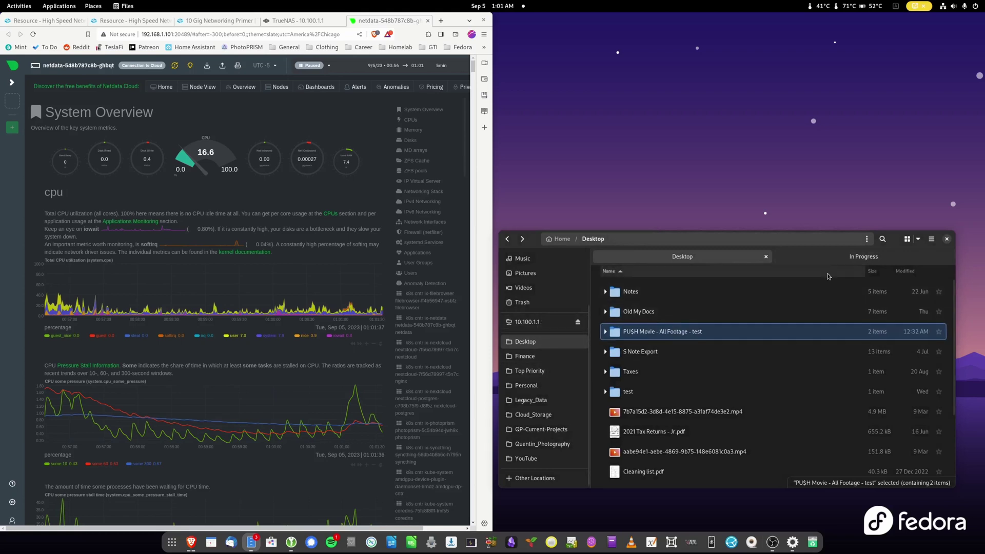
- Paste the folder into In Progress on the NAS share and show the 381-file copy progress
click(855, 259)
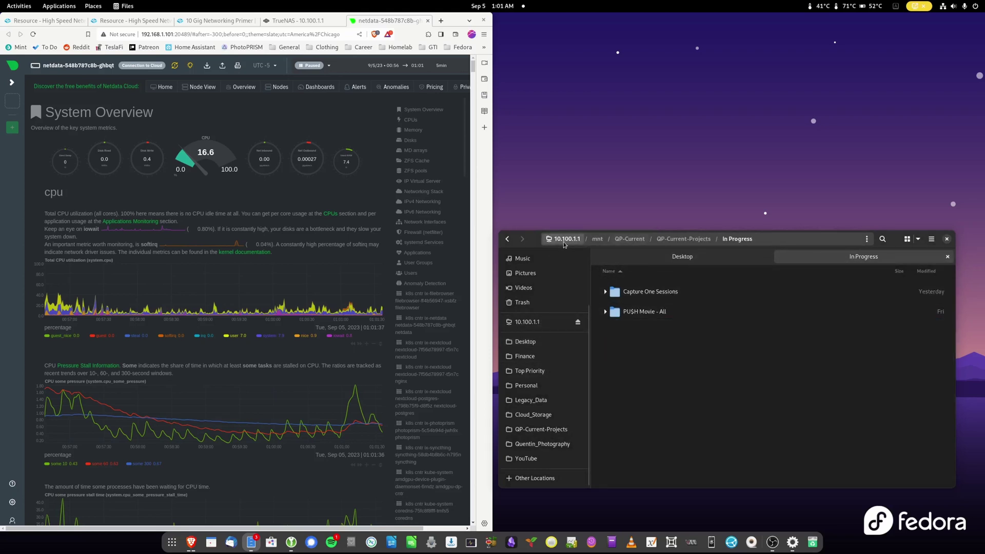
right_click(645, 355)
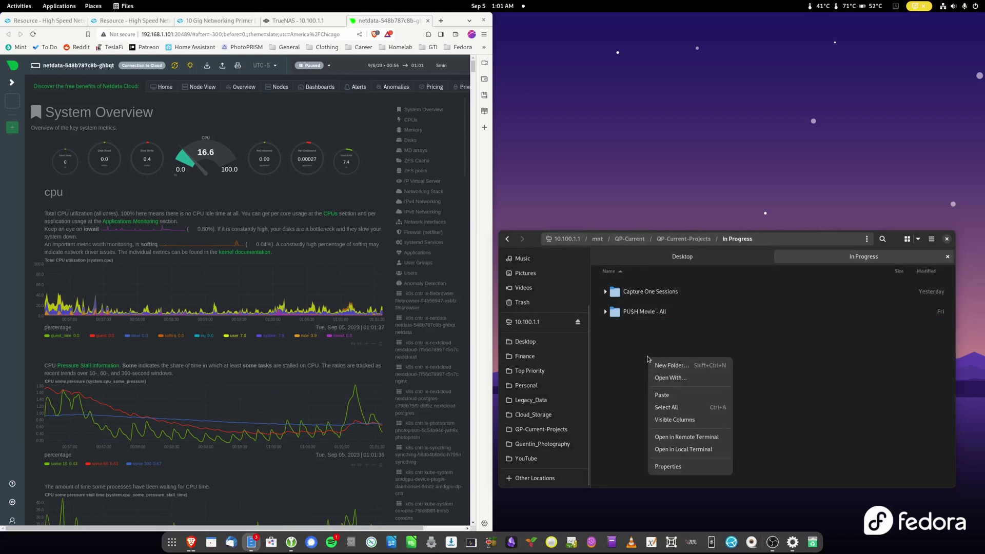
click(670, 401)
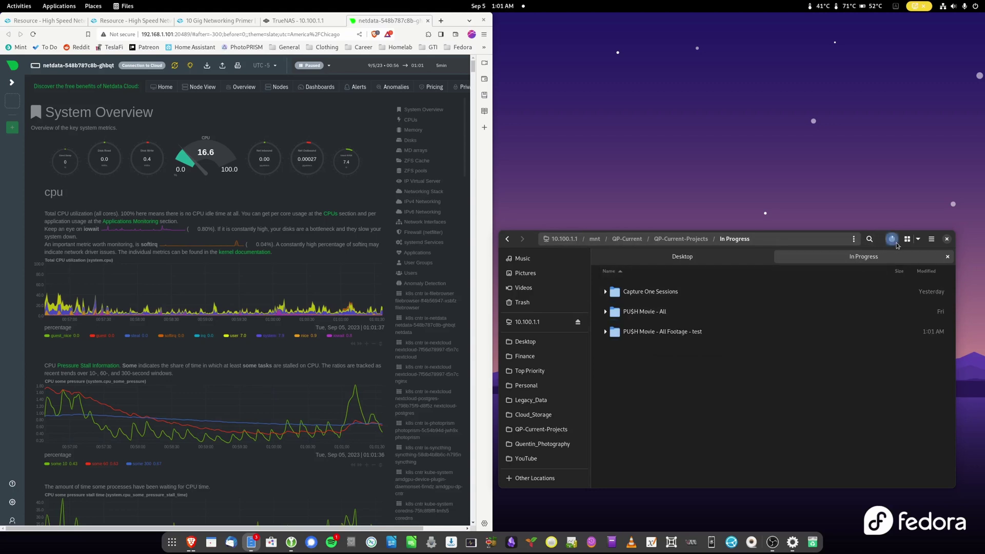
click(893, 240)
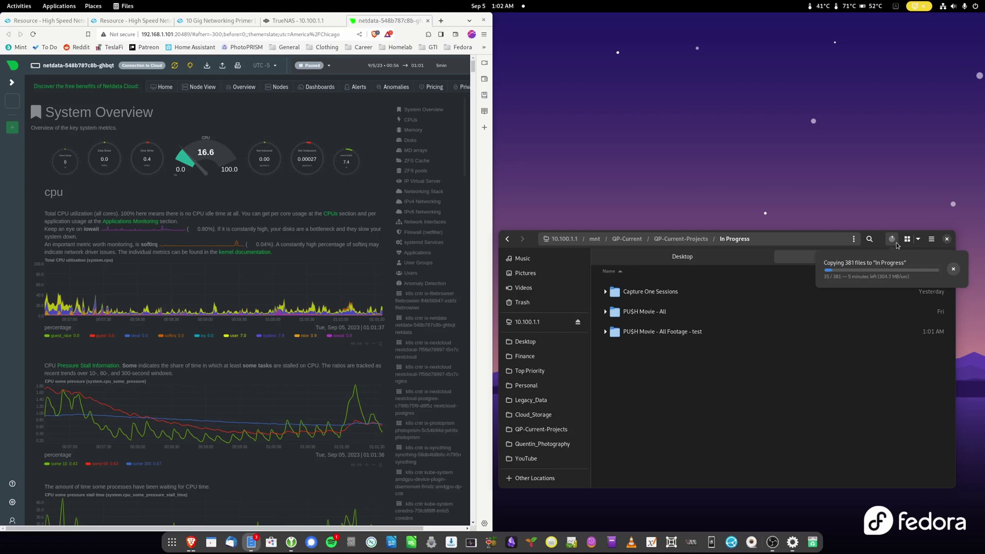
- Refresh the netdata dashboard, dismiss its Cloud prompt, and maximize the browser
click(33, 34)
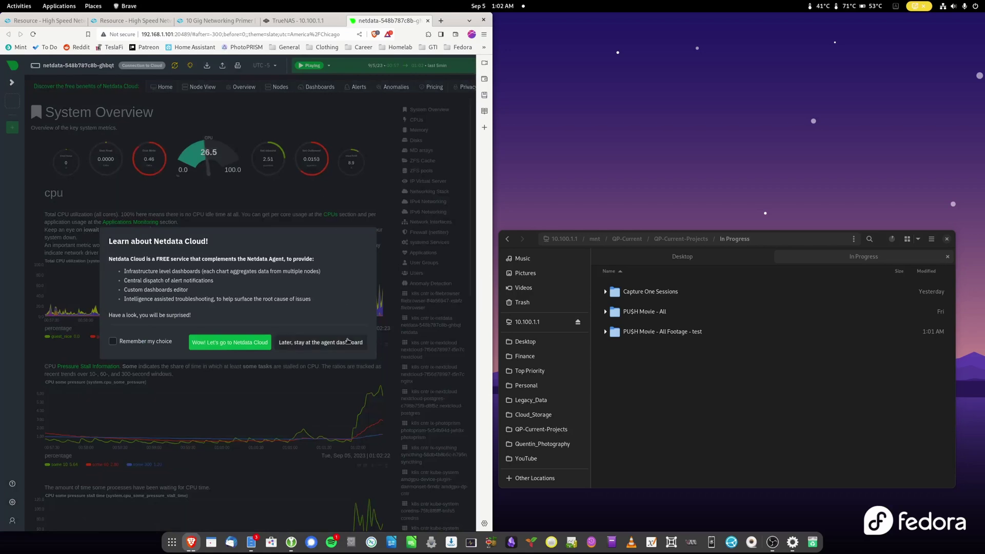
click(343, 340)
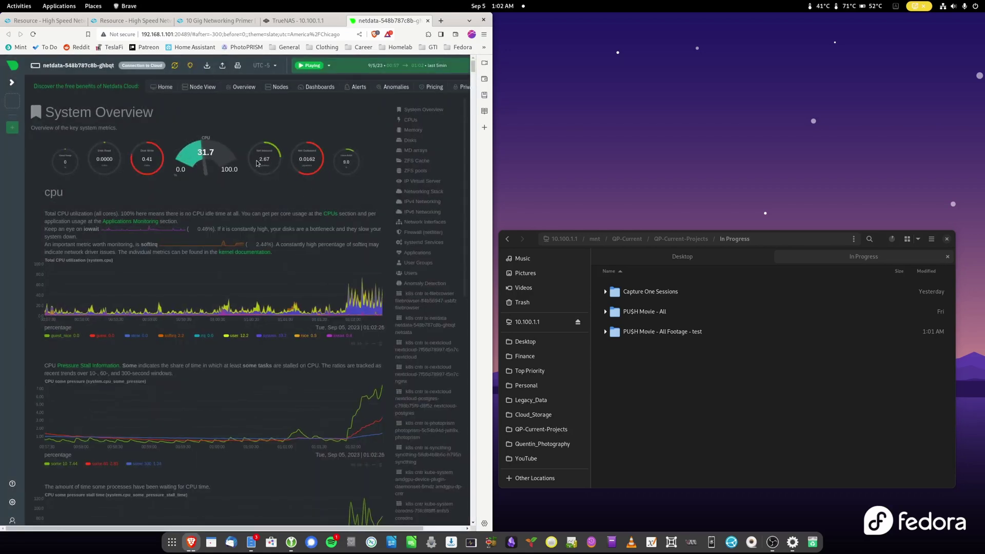
key(super)
click(242, 259)
key(super+Up)
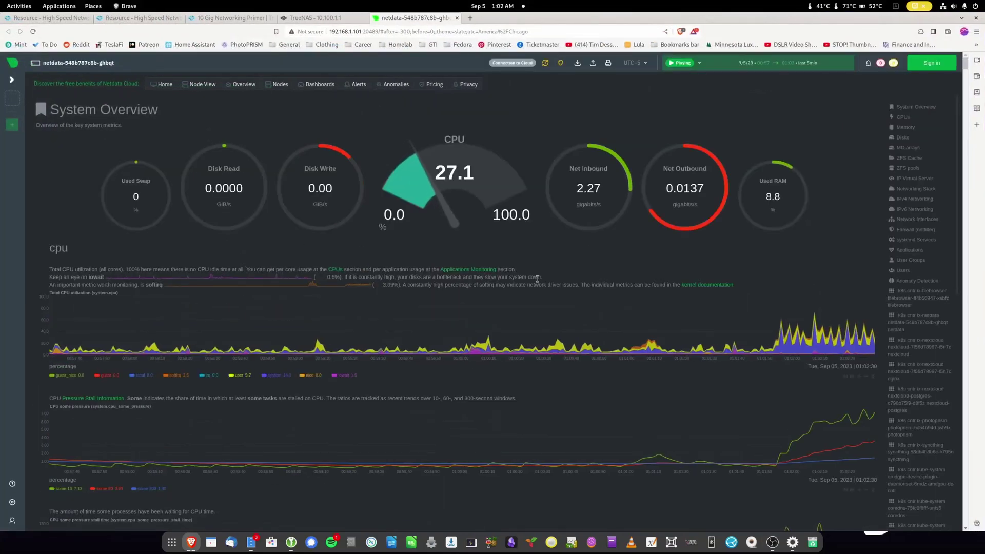
- Compare the TrueNAS Dashboard with netdata's System Overview, ending on the TrueNAS Dashboard
click(317, 18)
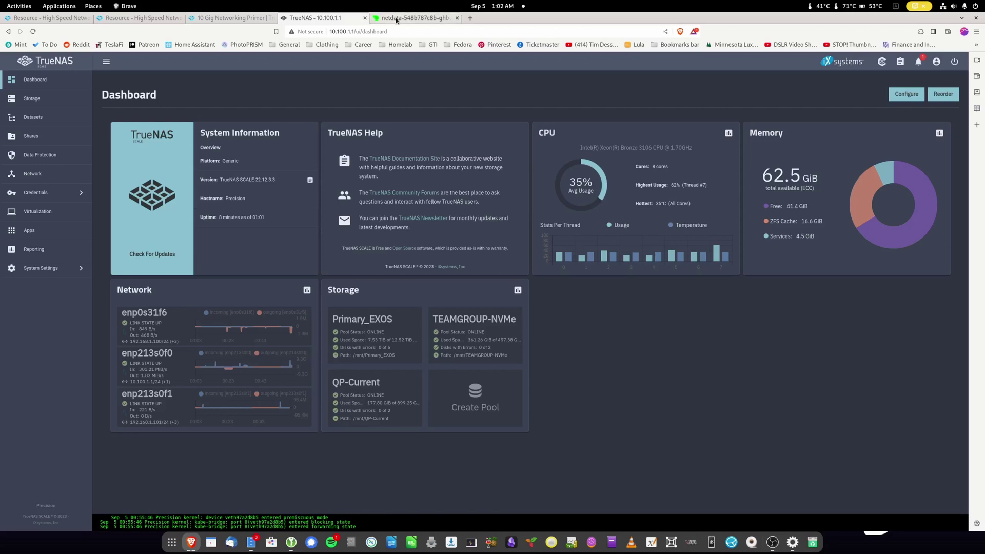
click(413, 18)
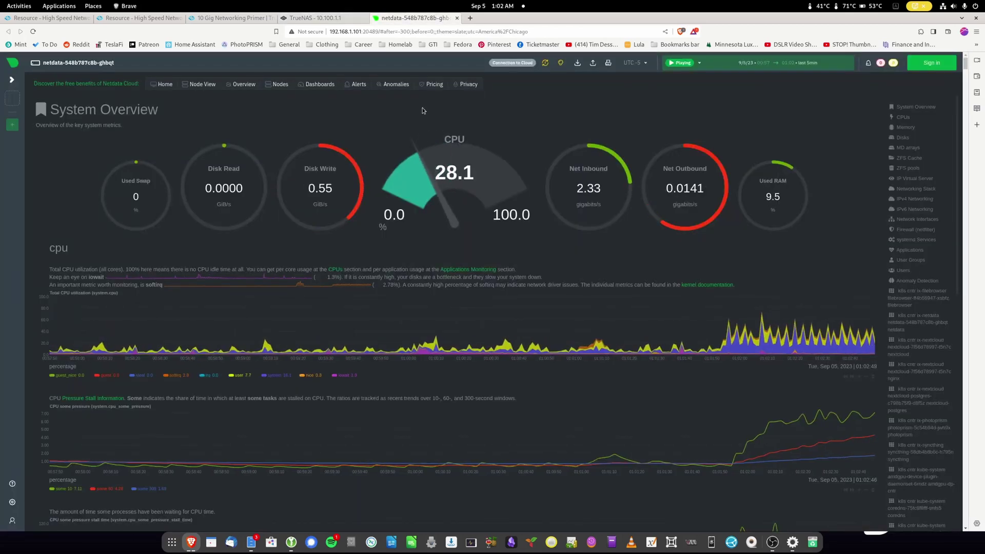
click(337, 22)
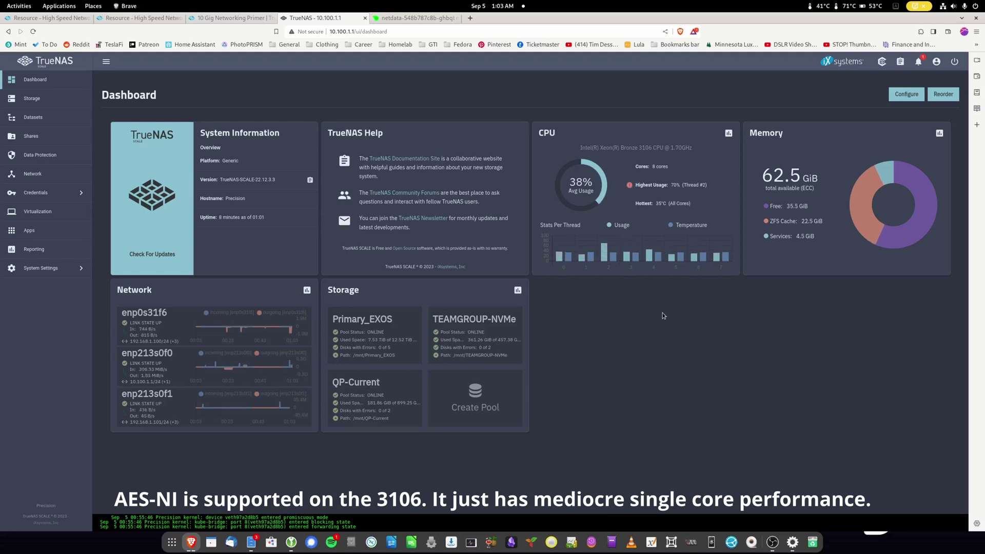
- Google 'Xeon Bronze 3106 passmark' and open its cpubenchmark result in a background tab
key(ctrl+t)
text(google.com)
key(Return)
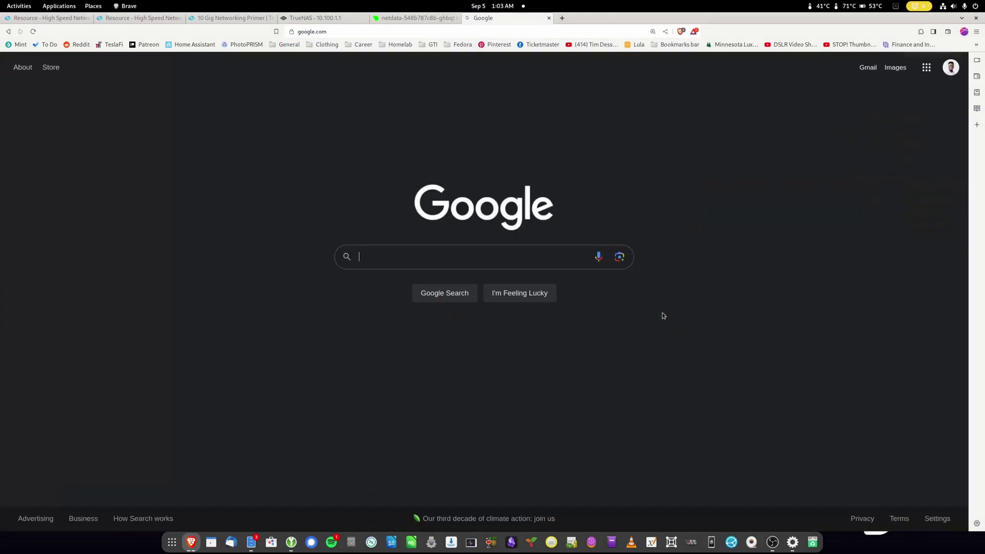
text(Xeon B)
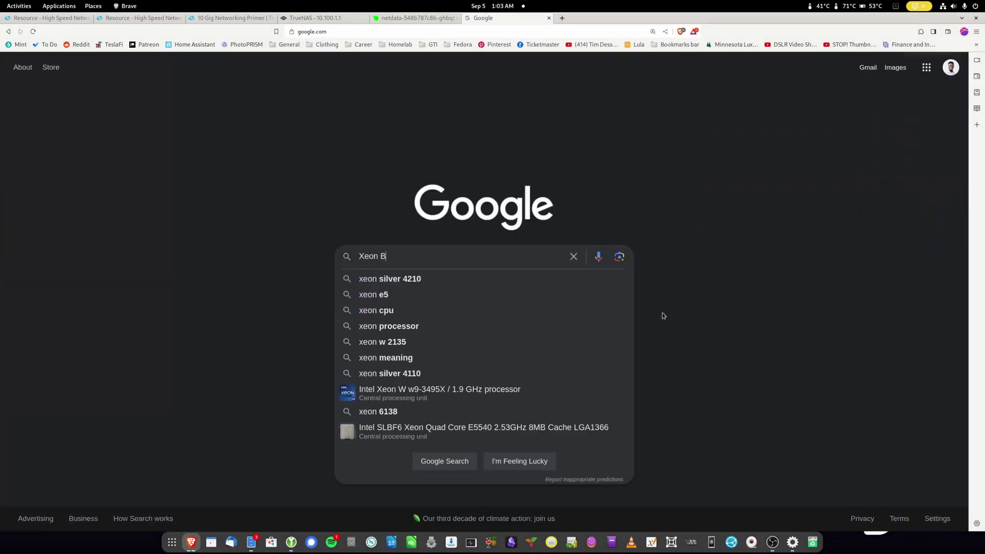
text(ronze 3107)
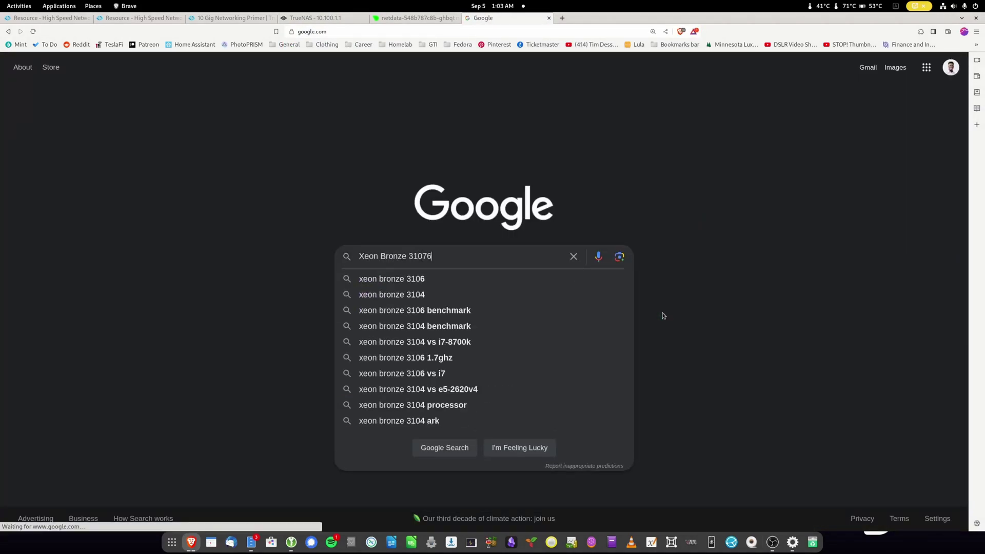
key(BackSpace)
text(6 passmark)
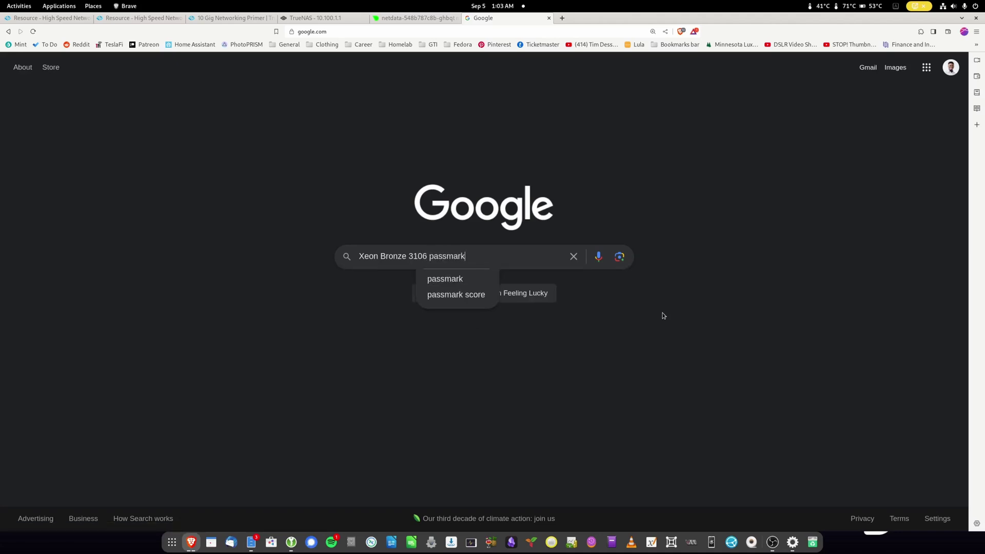
key(Return)
middle_click(236, 184)
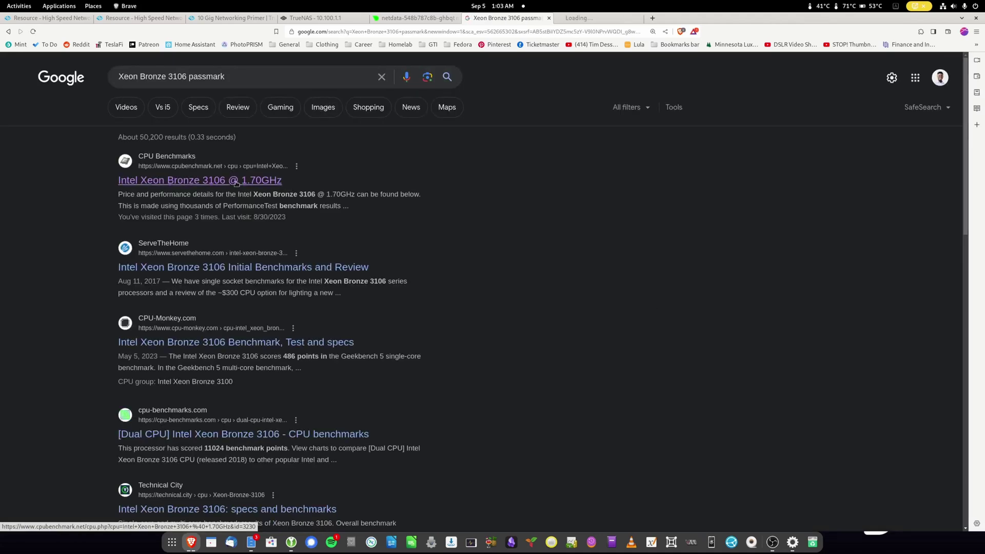
- Search '12700k passmark' and open the i7-12700K benchmark page in the background
double_click(188, 76)
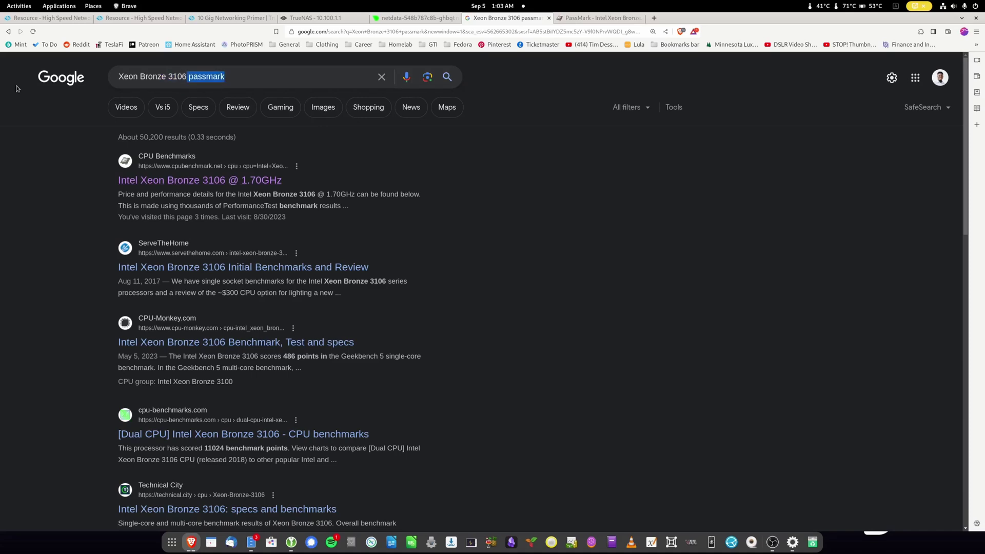
click(187, 76)
key(shift+Home)
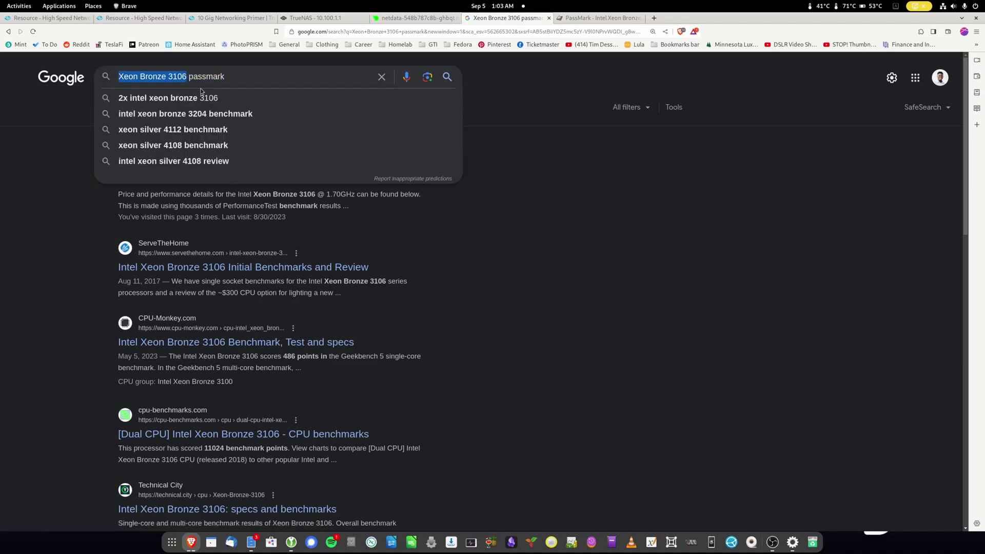
text(12700k)
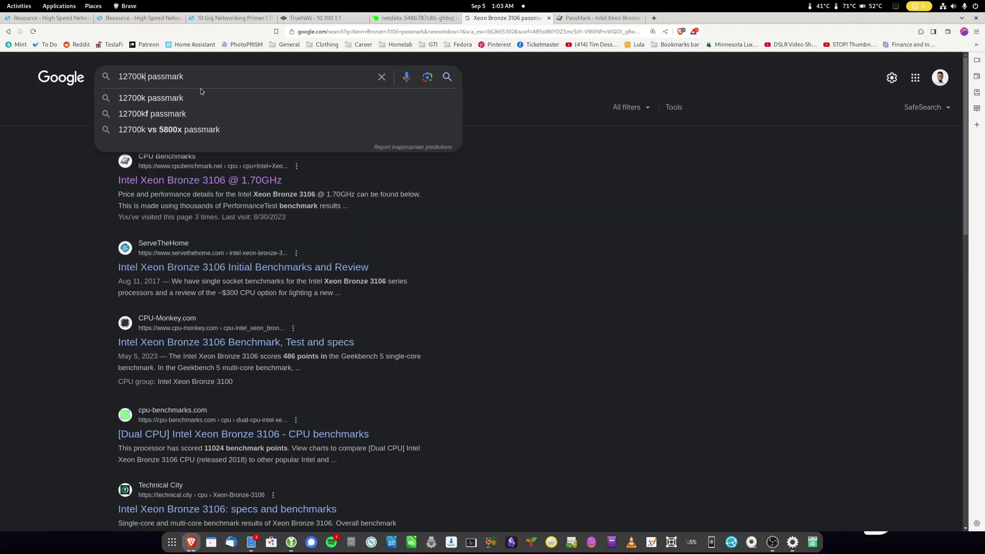
key(Return)
middle_click(207, 180)
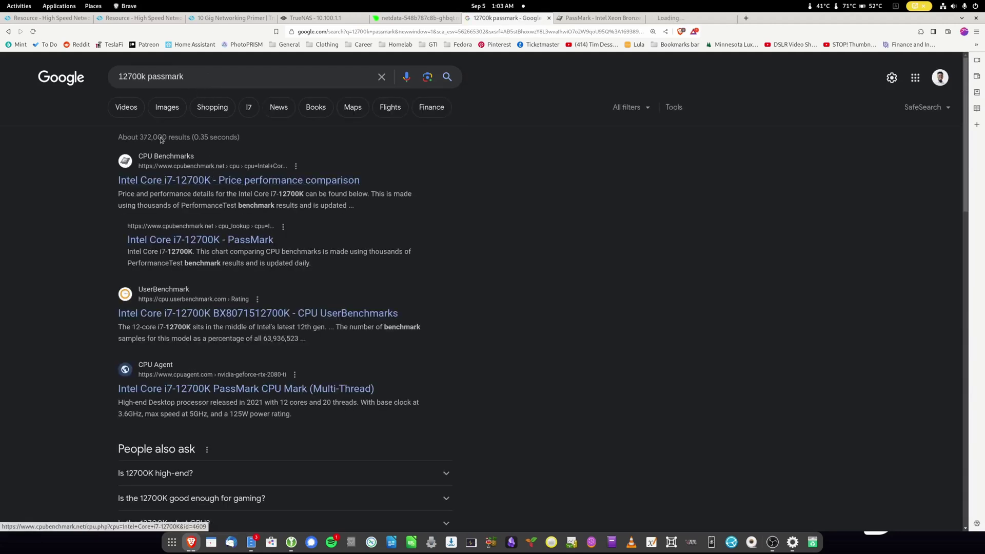
- Open PassMark pages for the i5-1240P and Xeon Gold 6148, then close the Google tab
double_click(125, 78)
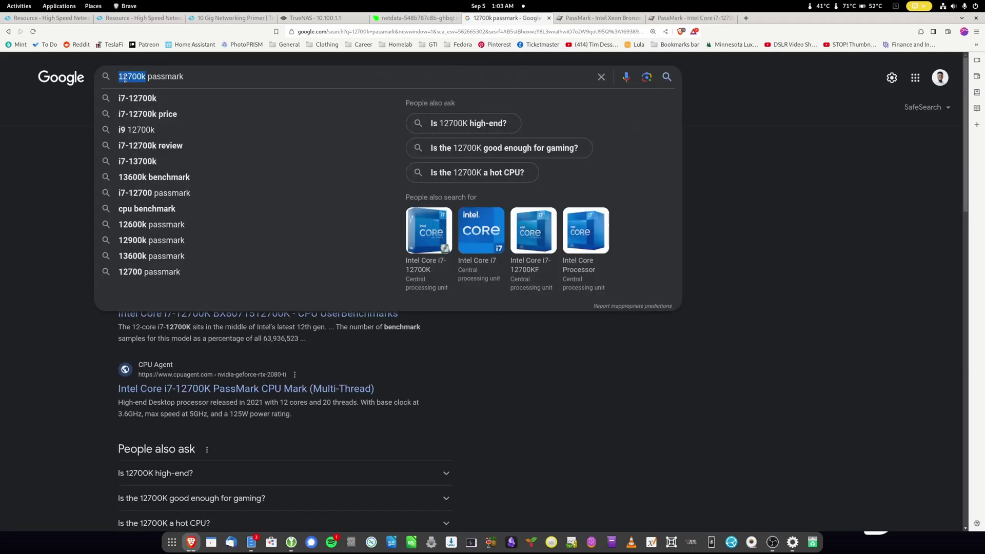
text(1240p)
key(Return)
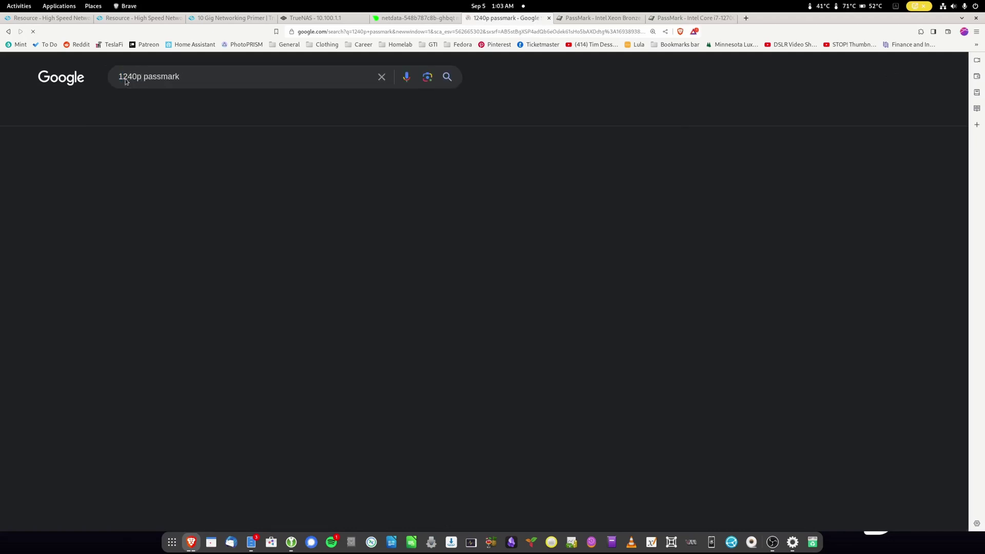
middle_click(215, 180)
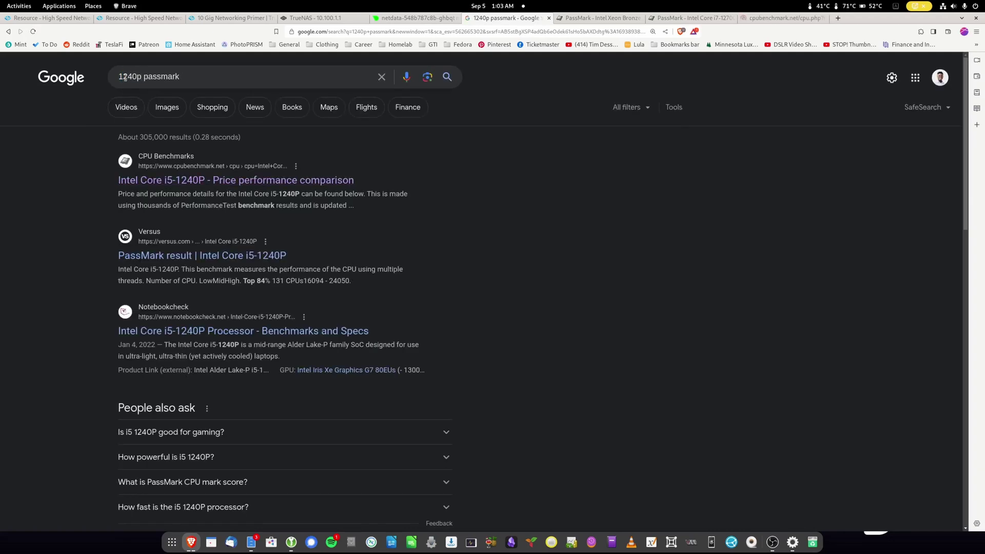
double_click(125, 77)
text(xeon g)
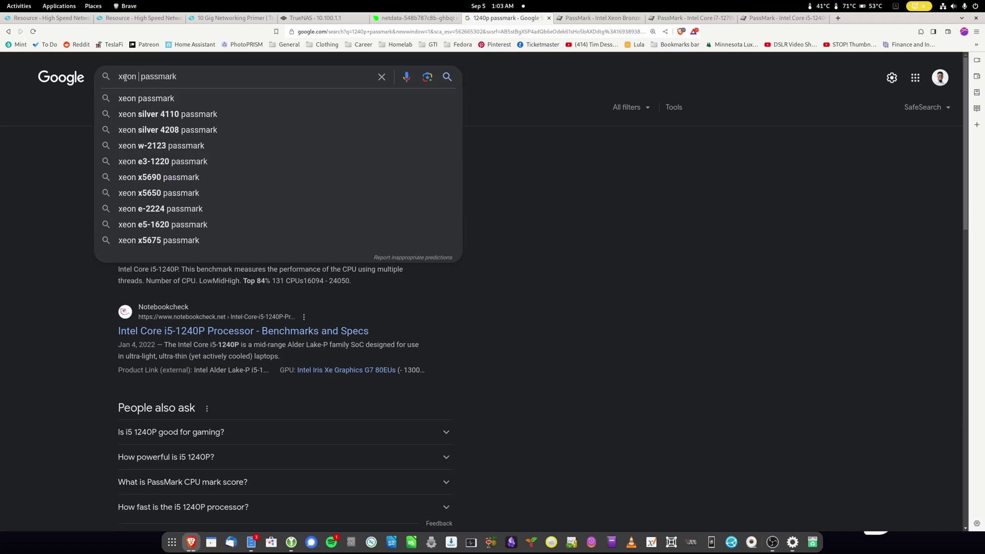
text(old 6148)
key(Return)
middle_click(204, 186)
key(ctrl+w)
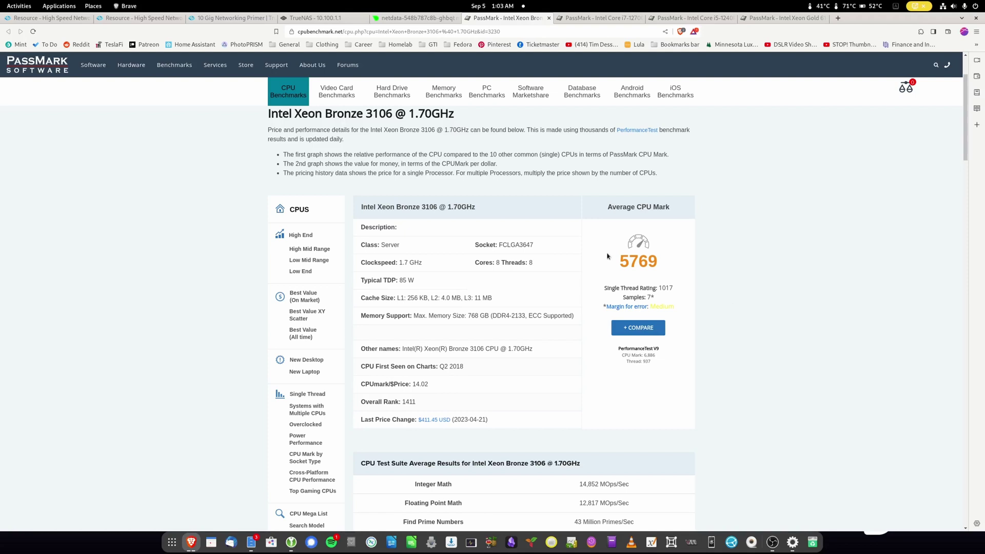
- Compare Bronze 3106 (CPU Mark 5769) against i5-1240P (17393, single-thread 3303) and i7-12700K
double_click(639, 260)
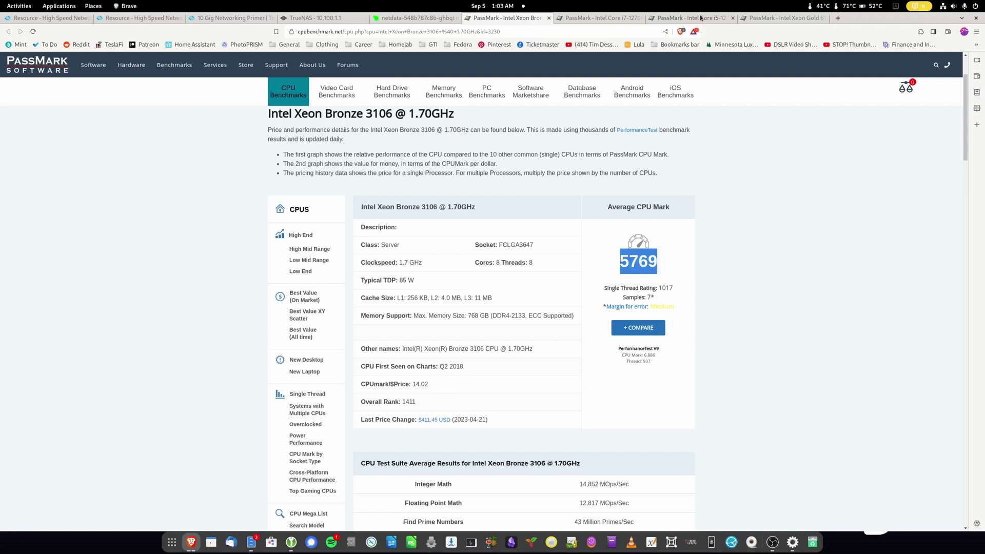
drag(698, 18, 610, 17)
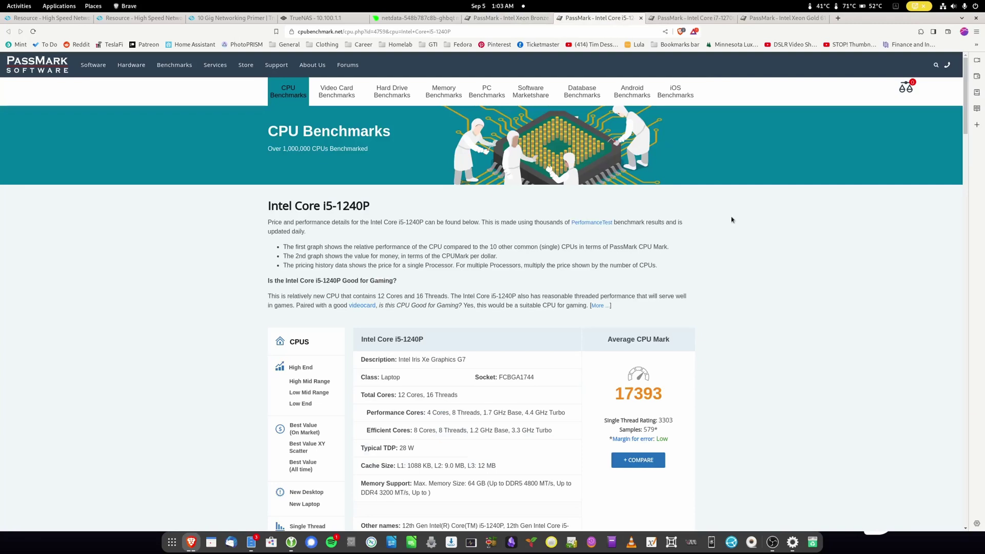
scroll(779, 301, down, 3)
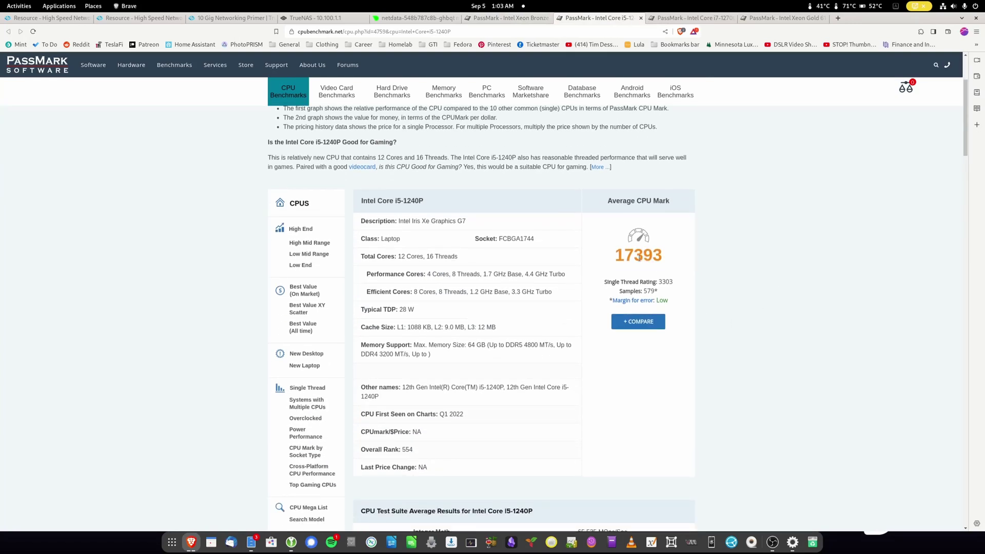
double_click(644, 257)
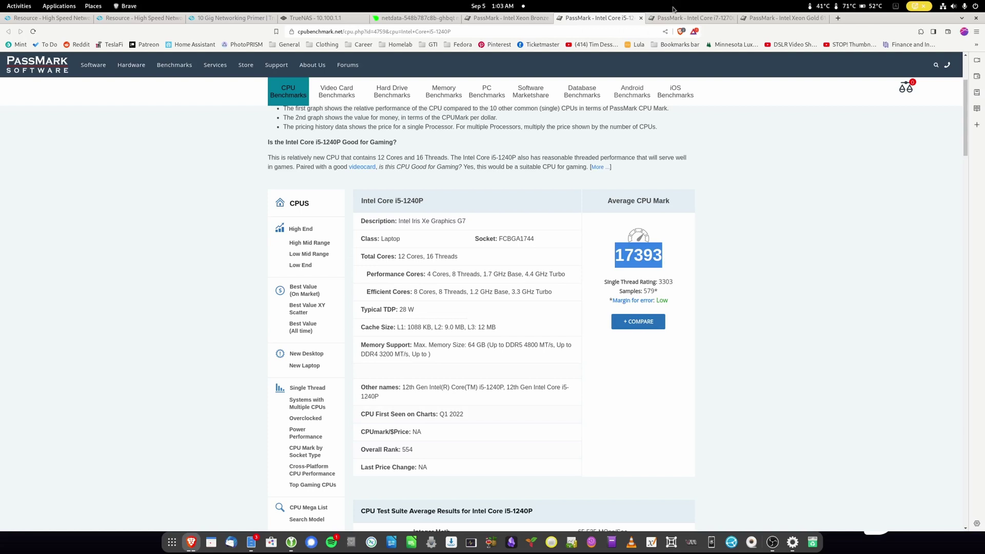
double_click(666, 282)
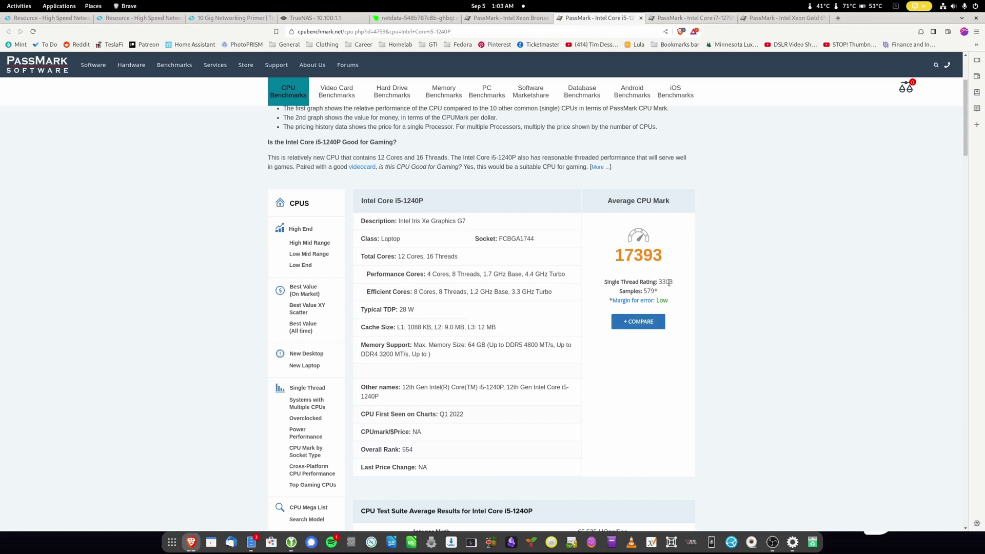
click(514, 21)
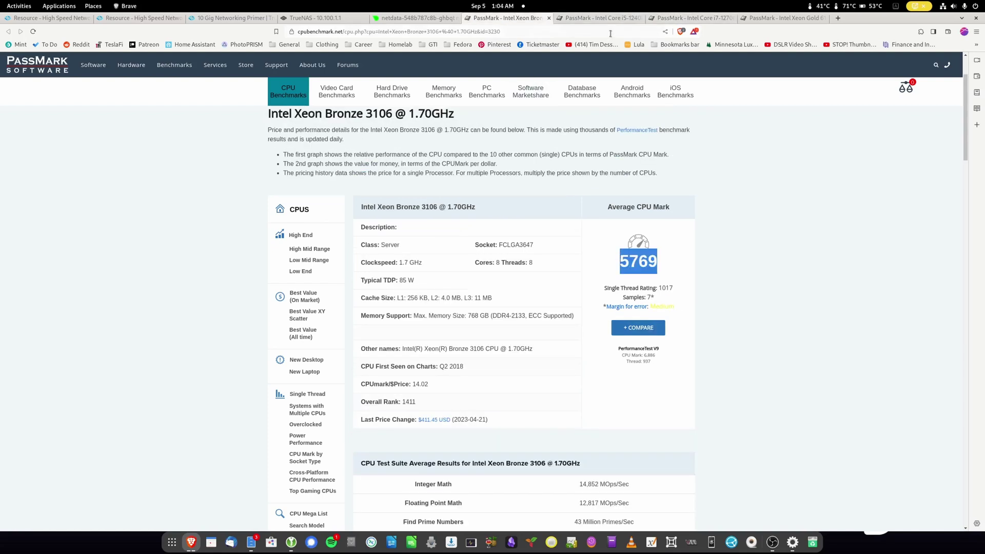
click(605, 19)
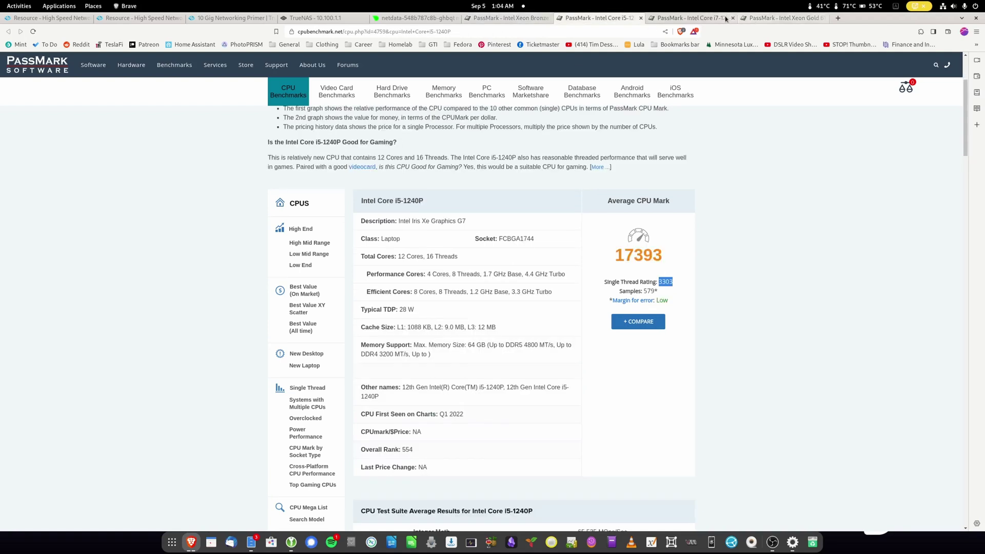
click(713, 20)
scroll(687, 342, down, 3)
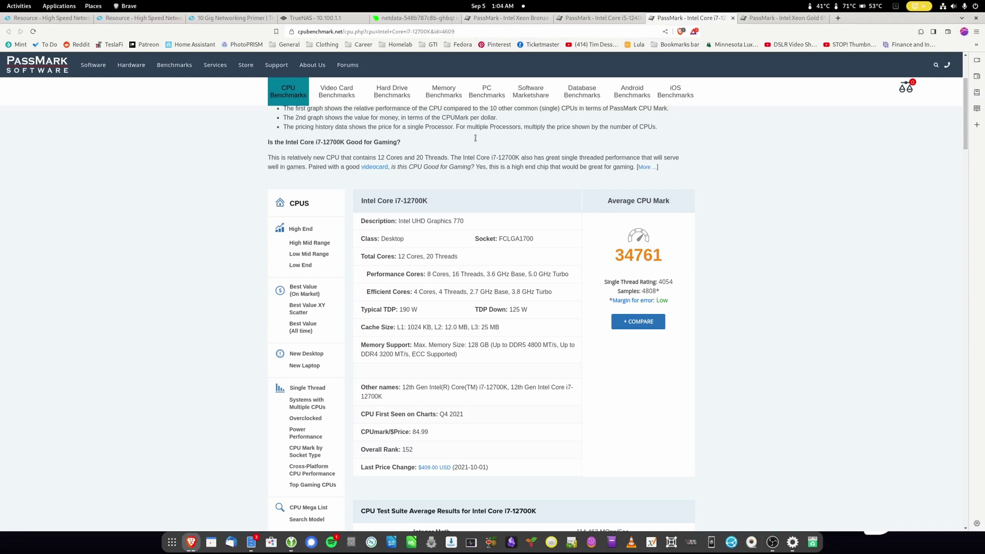
click(512, 20)
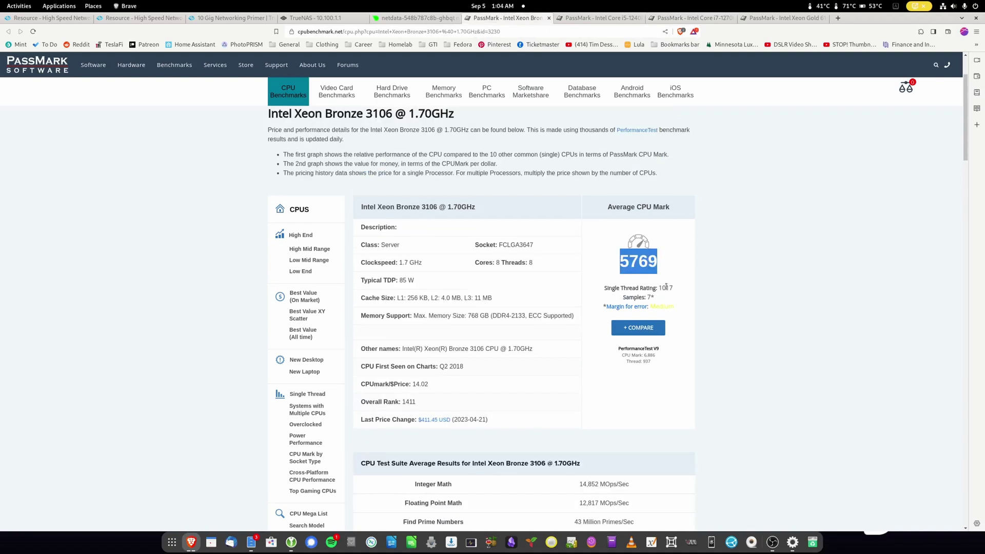
- Place the Xeon Gold 6148 page beside the Bronze 3106 page and compare them
drag(793, 14, 603, 17)
scroll(747, 259, down, 3)
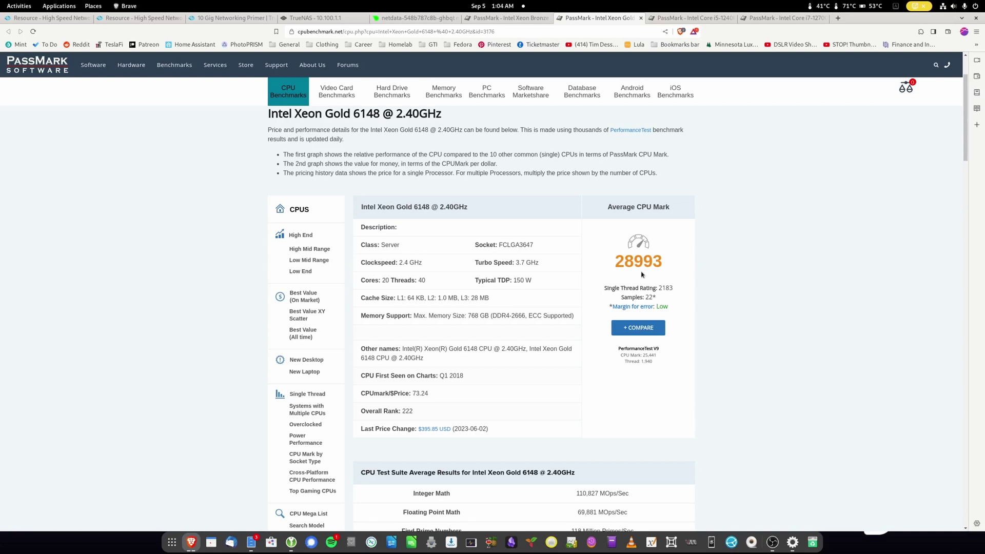
click(506, 19)
click(585, 20)
click(524, 21)
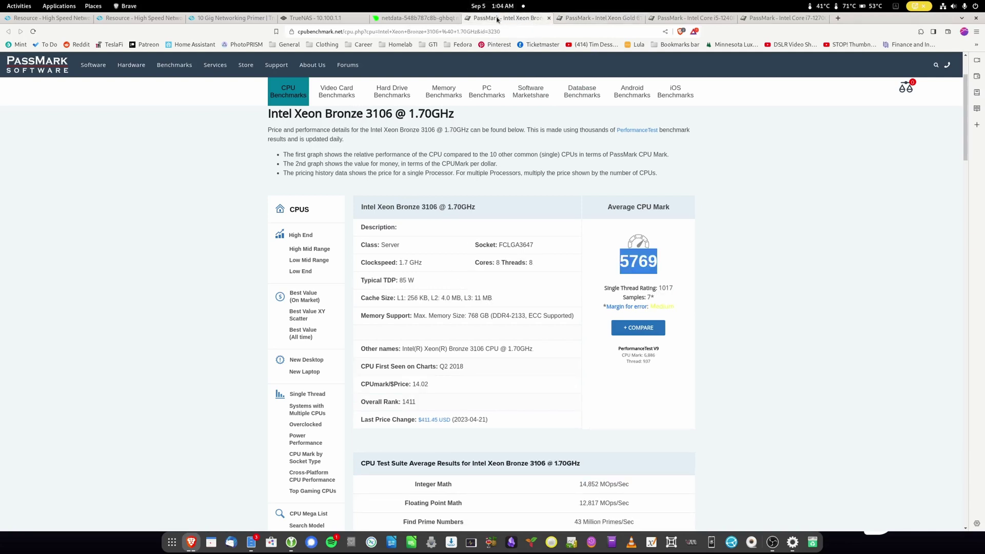
- Close all PassMark tabs to the right of the netdata tab
click(447, 19)
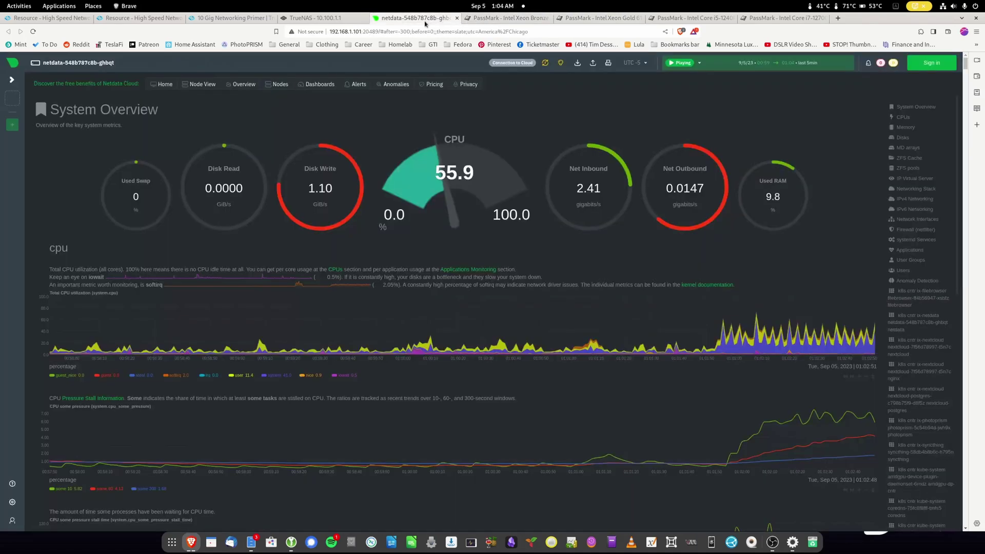
right_click(418, 19)
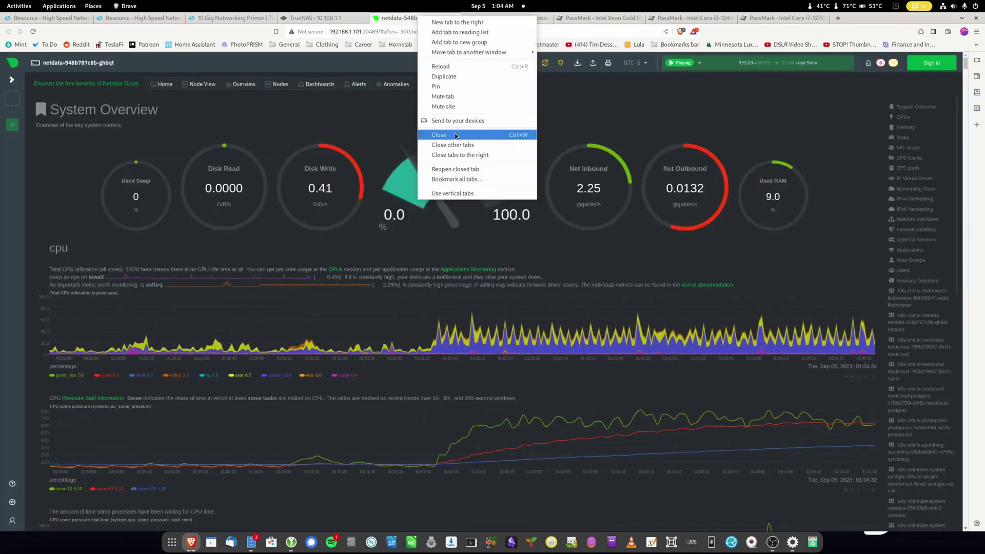
click(462, 156)
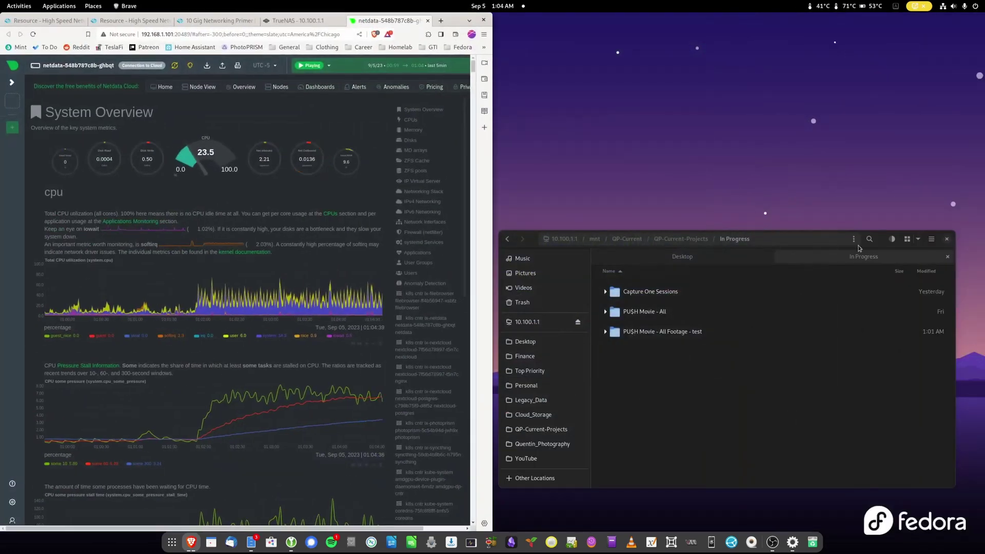
- Check the 381-file copy progress and switch back to the TrueNAS tab
click(893, 239)
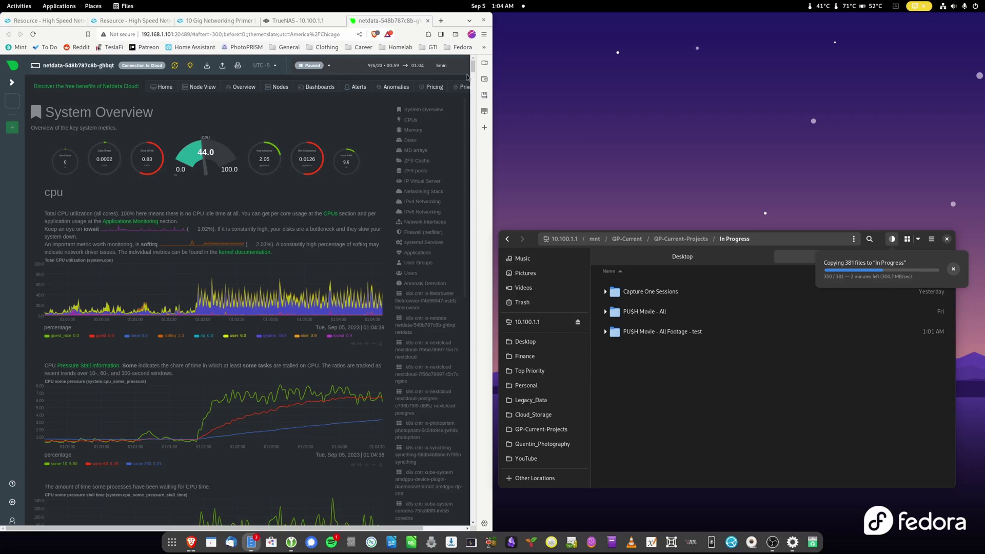
click(314, 22)
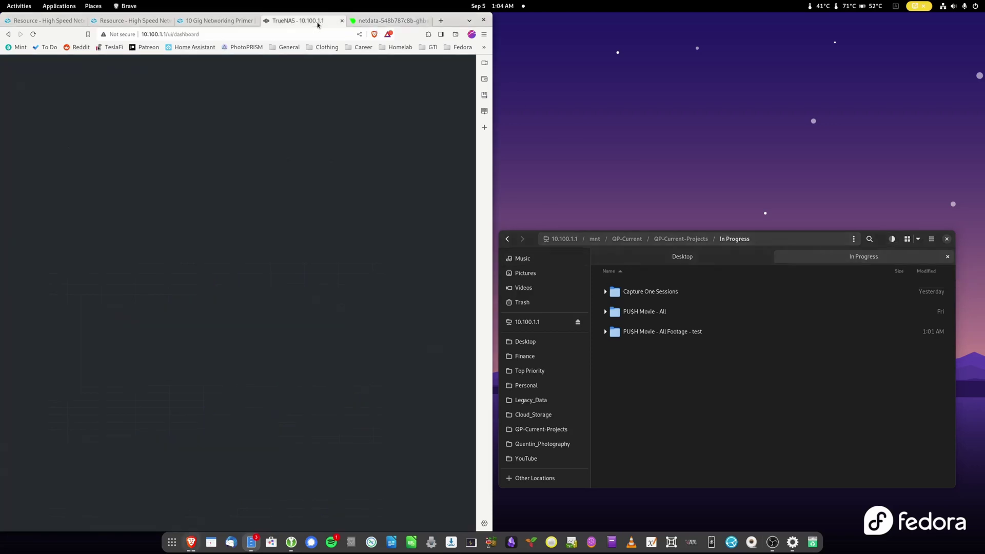
drag(454, 25, 618, 196)
- Inspect QP-Current-Projects' ZFS encryption: AES-256-GCM with encryption root QP-Current
double_click(618, 195)
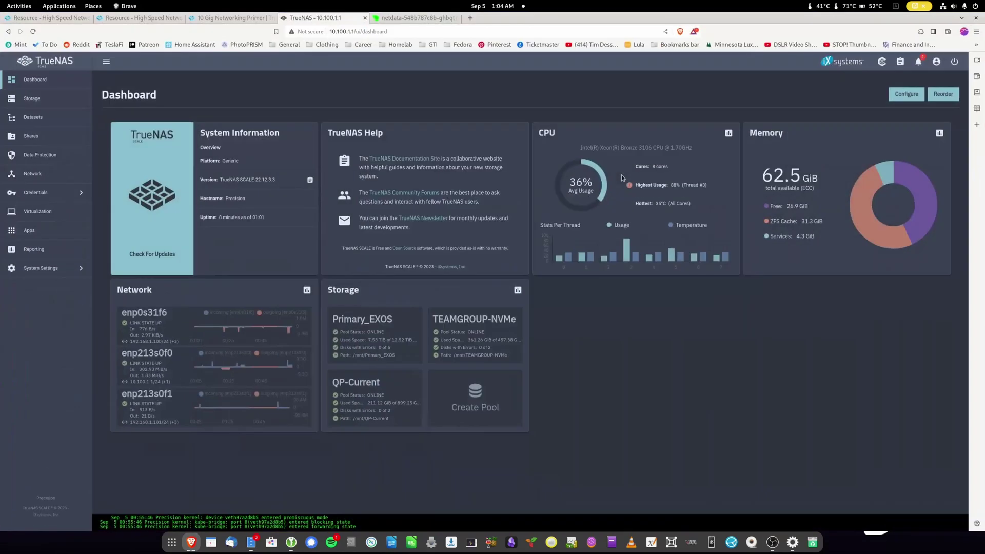
click(33, 117)
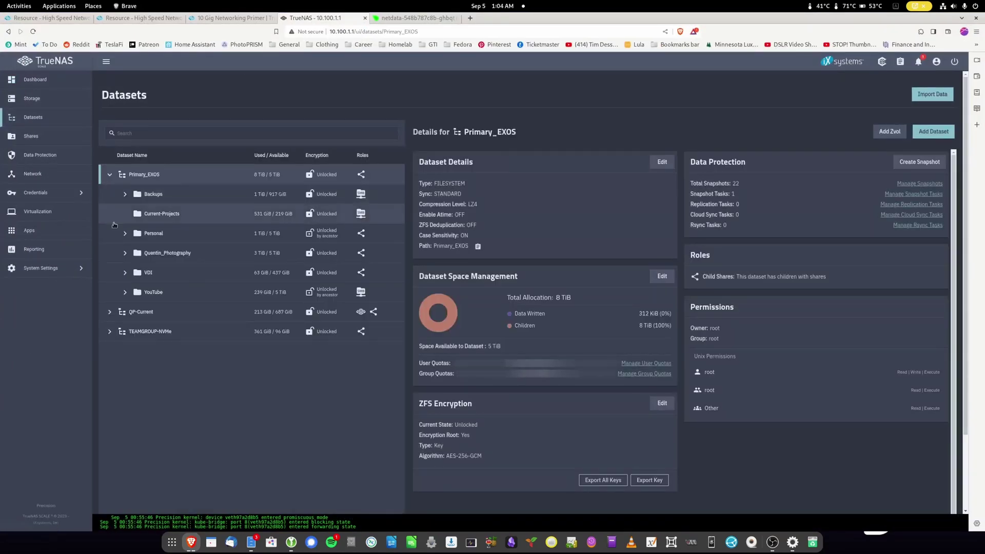
click(141, 311)
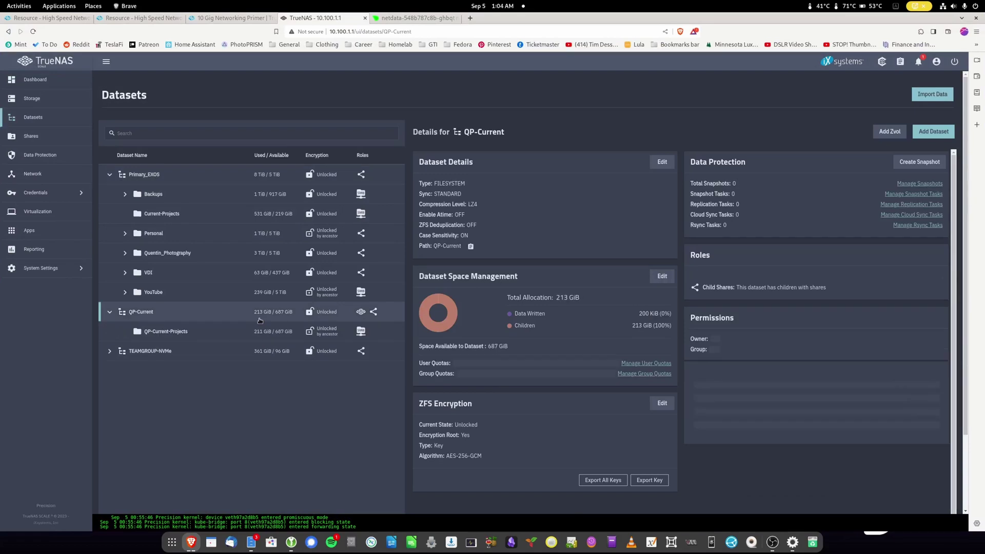
click(209, 334)
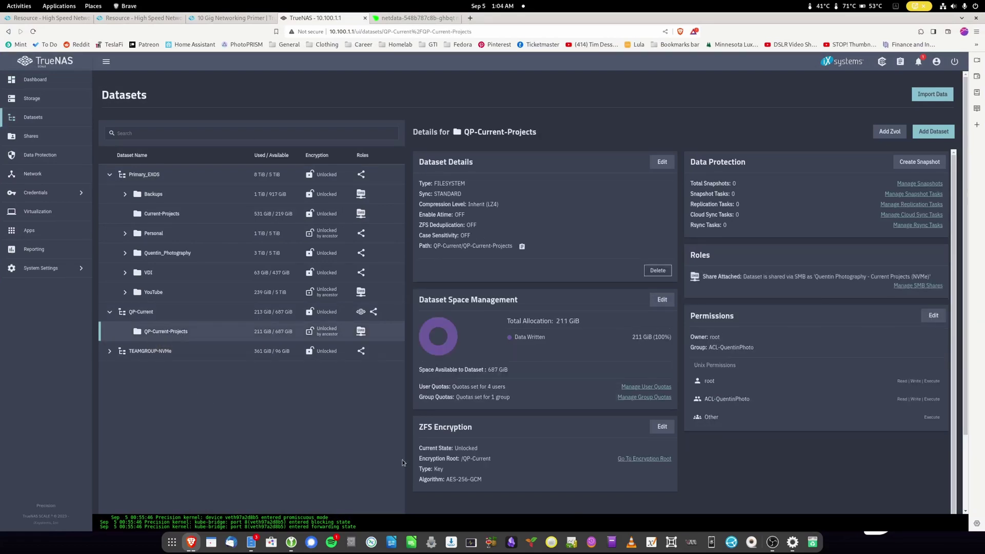
triple_click(421, 428)
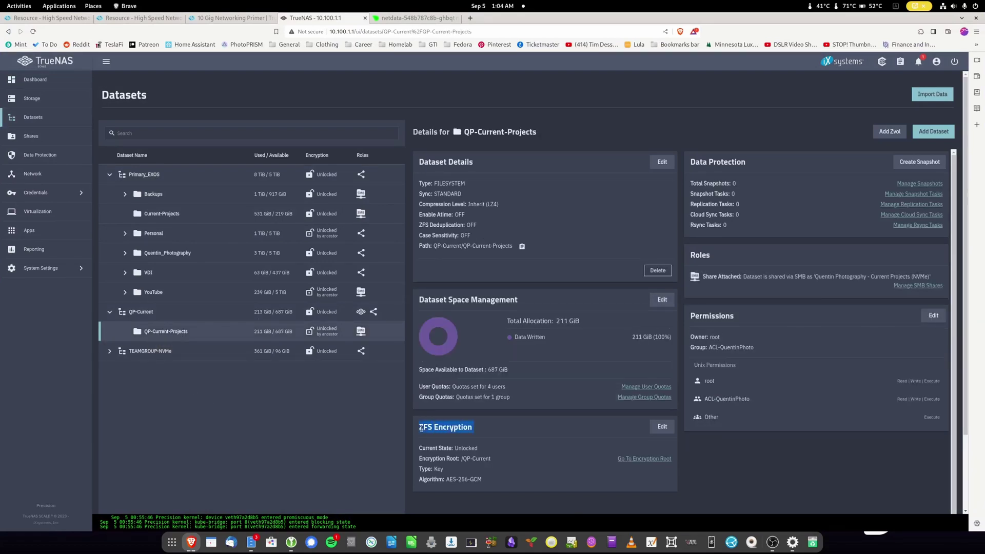
click(649, 459)
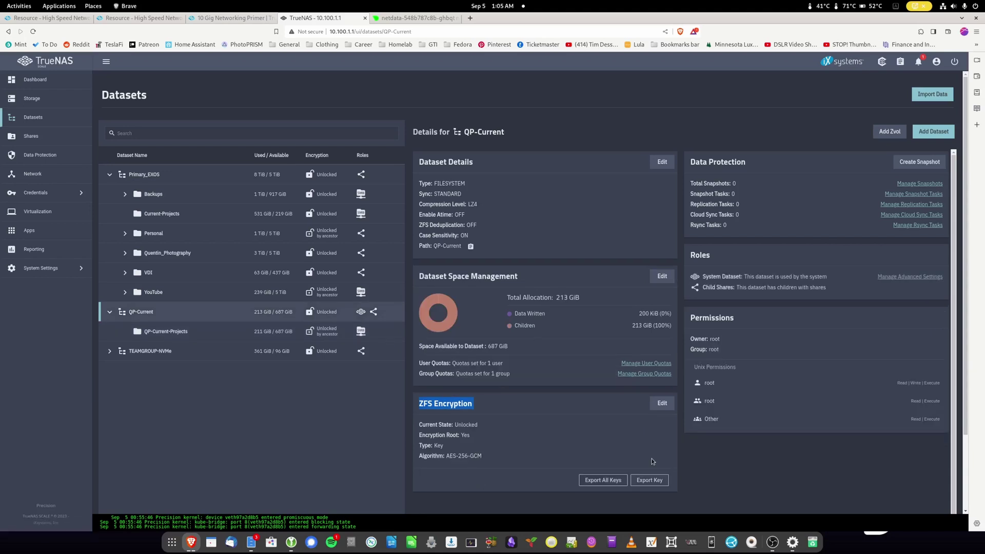
drag(446, 456, 477, 454)
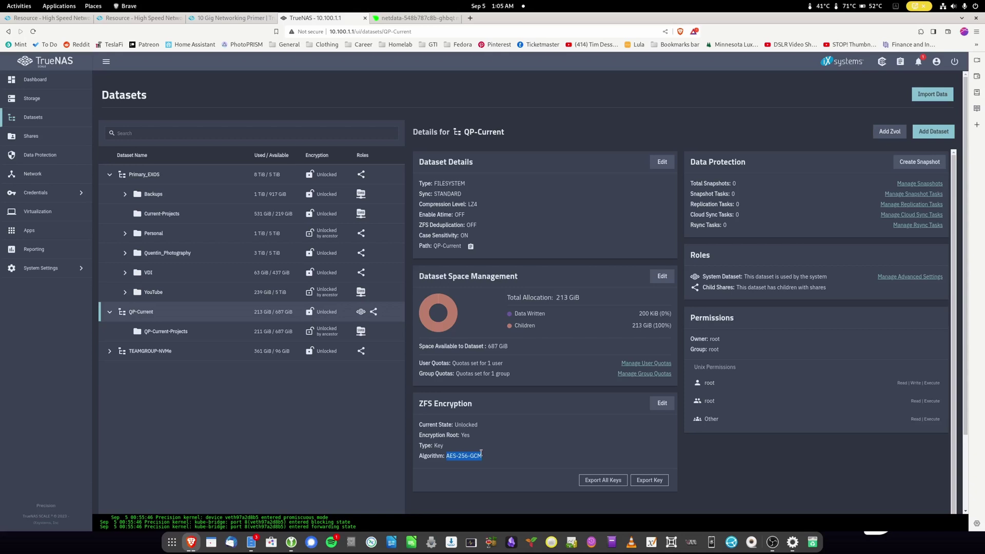
- Expand the TEAMGROUP-NVMe and Primary_EXOS dataset trees, then return to the Dashboard with Files in front
click(109, 351)
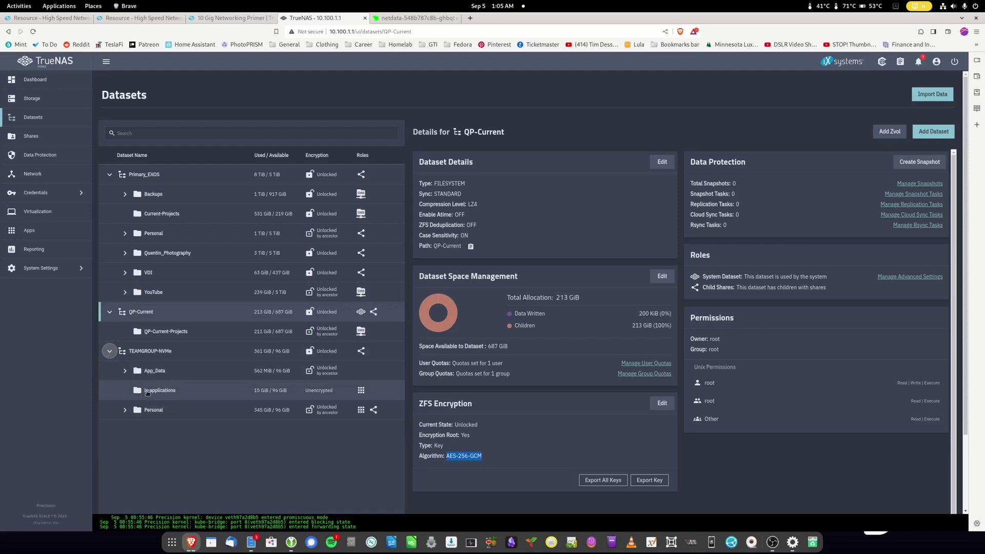
click(123, 411)
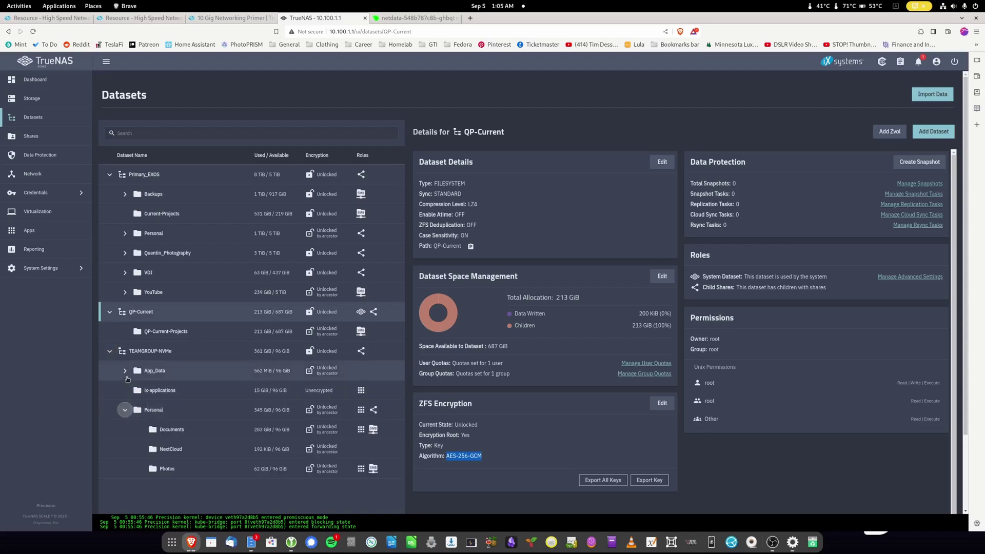
click(124, 371)
scroll(179, 301, down, 2)
scroll(179, 302, down, 2)
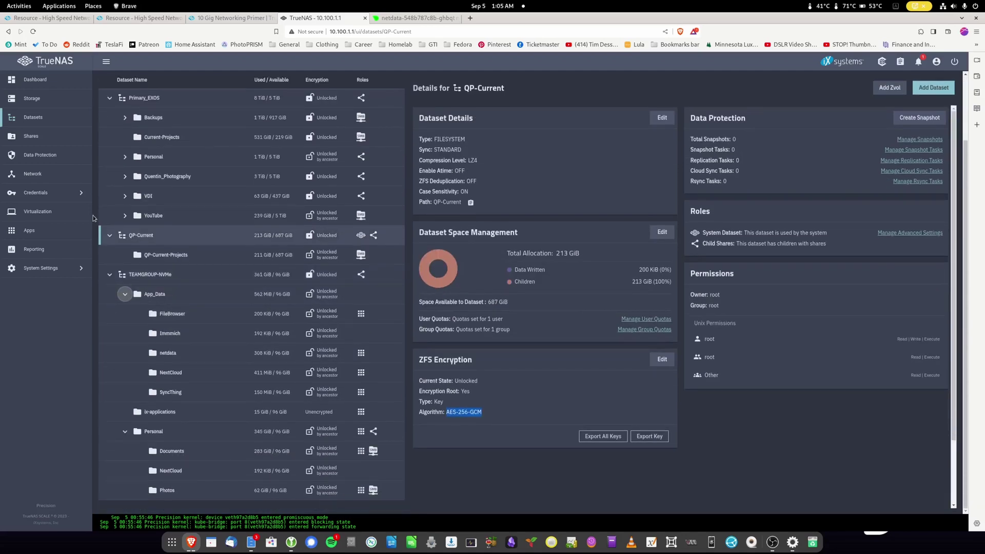
click(125, 216)
click(125, 196)
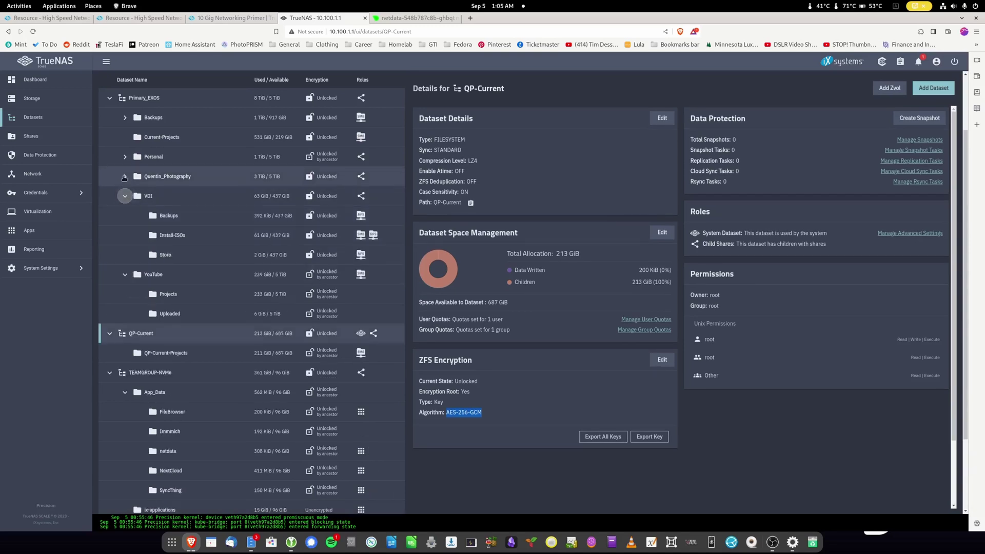
click(124, 176)
click(125, 157)
scroll(245, 350, down, 5)
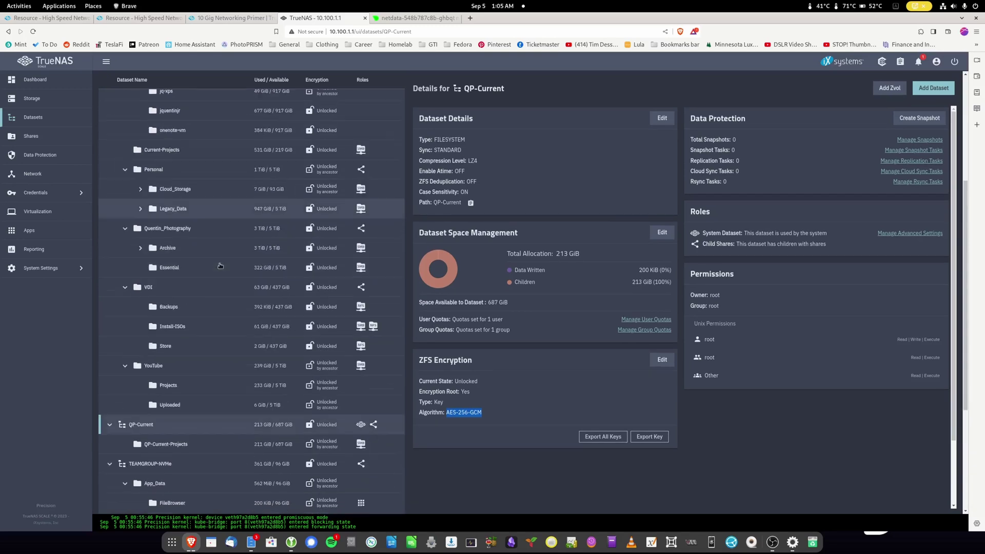
scroll(245, 350, up, 10)
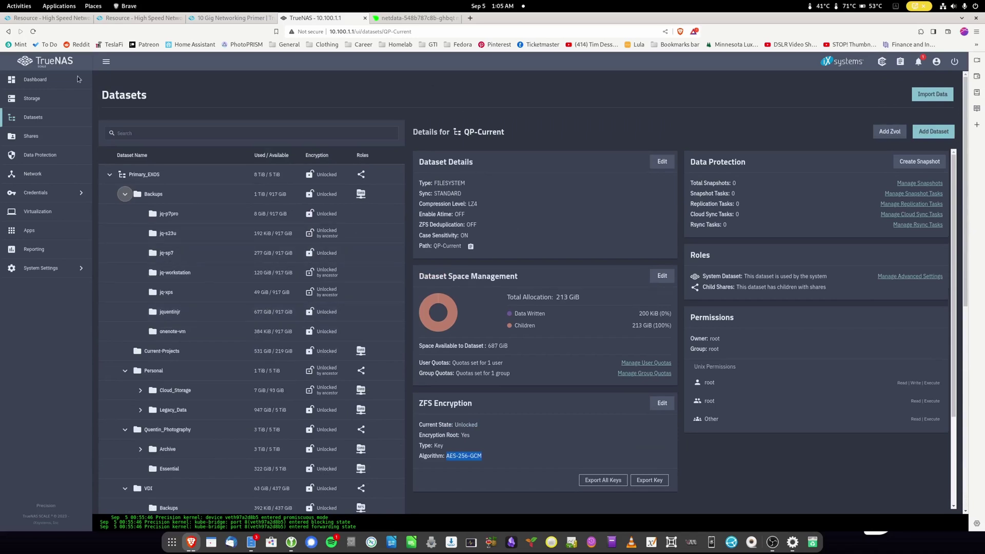
click(43, 86)
key(alt+Tab)
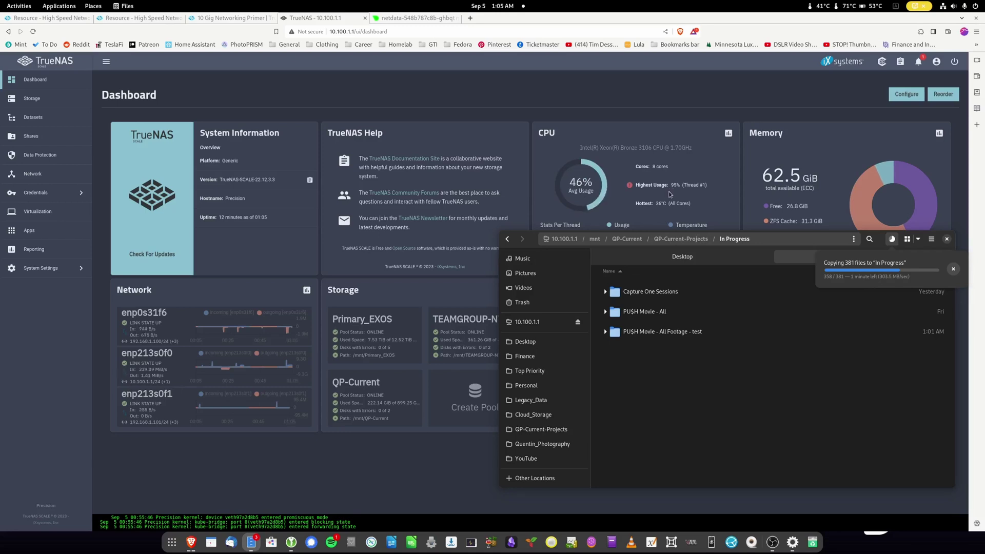
- Cancel the copy, permanently delete the test footage folder from In Progress, and close Files
click(953, 269)
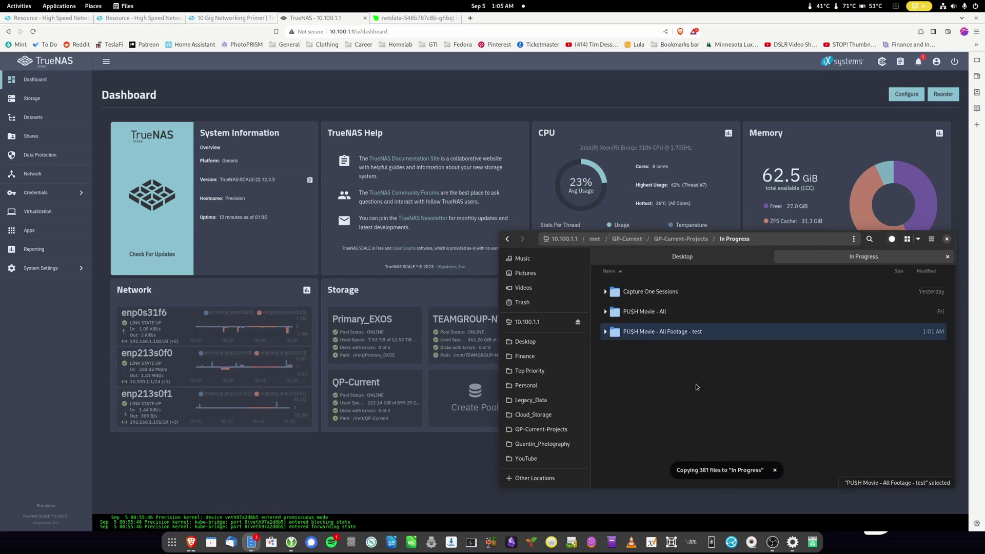
right_click(700, 336)
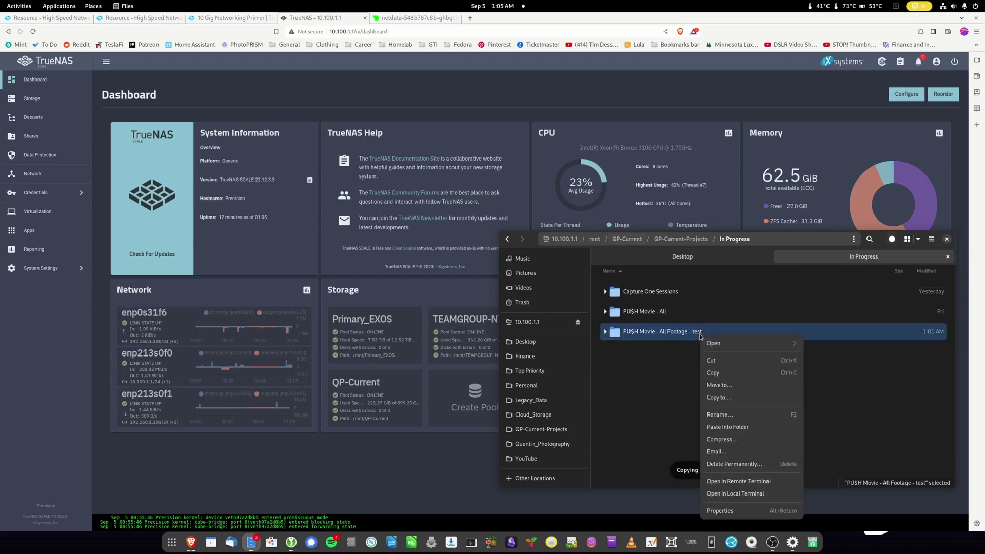
click(727, 464)
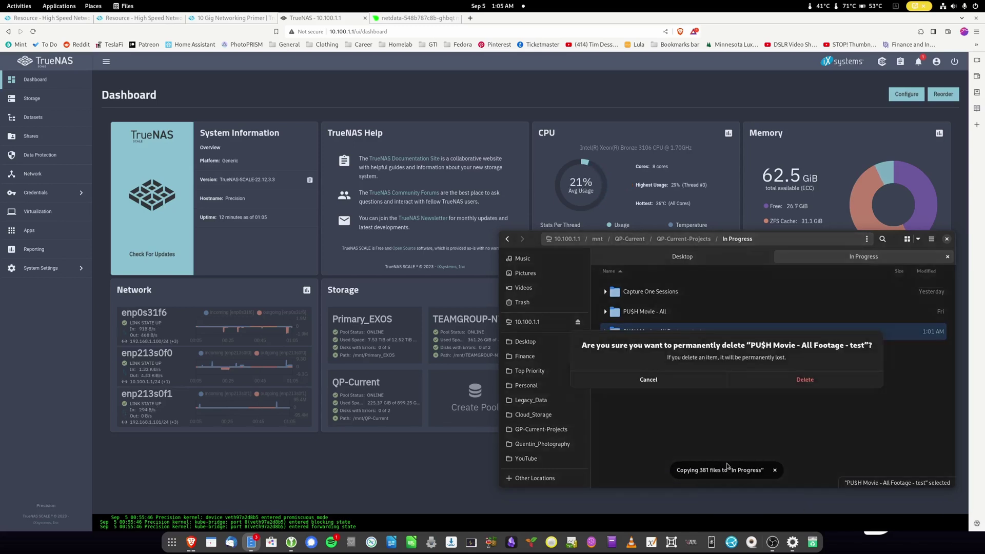
click(784, 384)
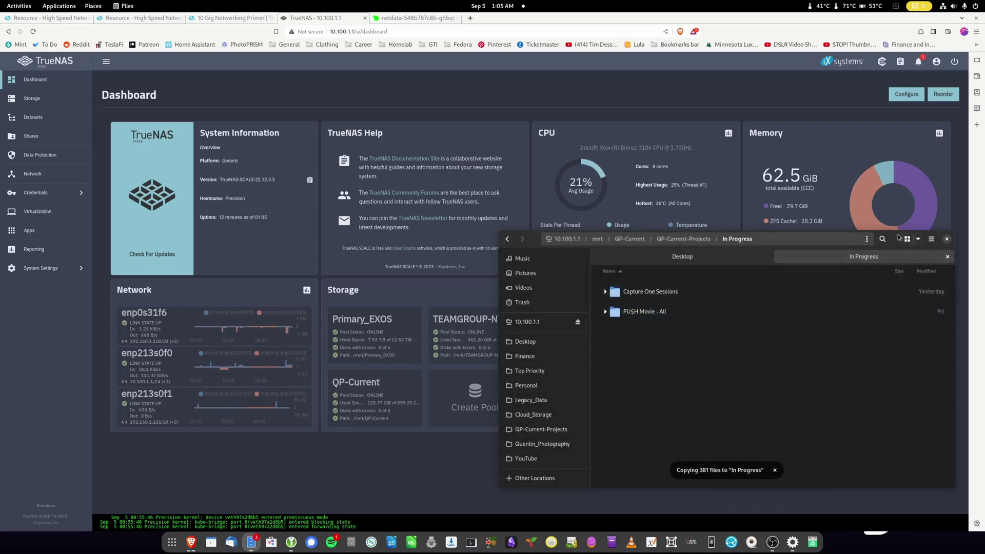
click(682, 257)
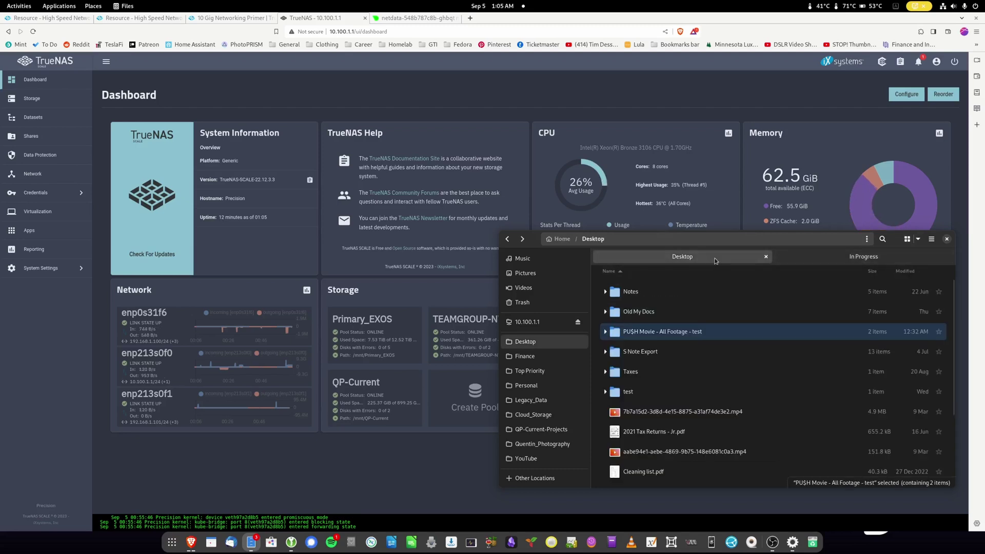
click(823, 260)
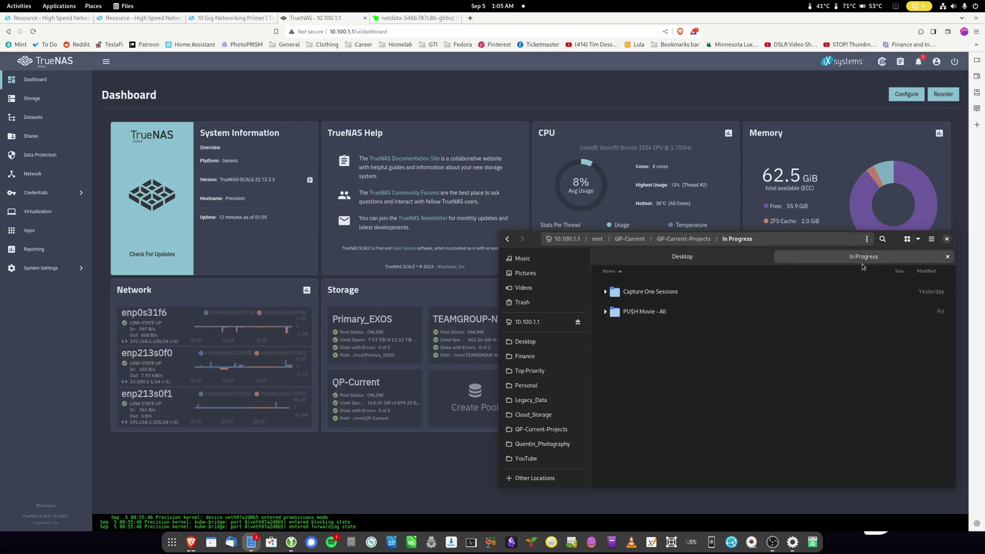
click(922, 100)
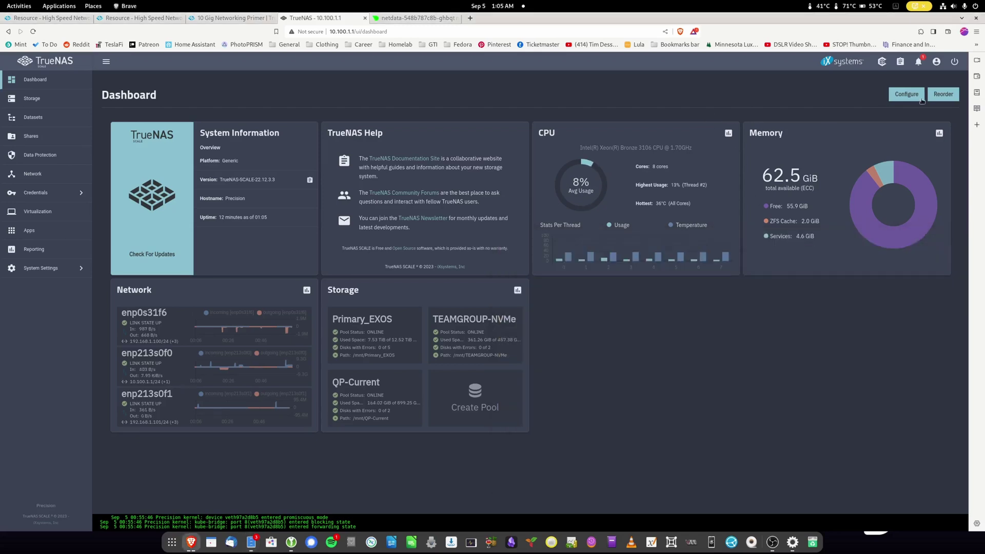
- Shut down the TrueNAS server from the power menu and confirm
click(954, 62)
click(931, 106)
click(450, 311)
click(519, 311)
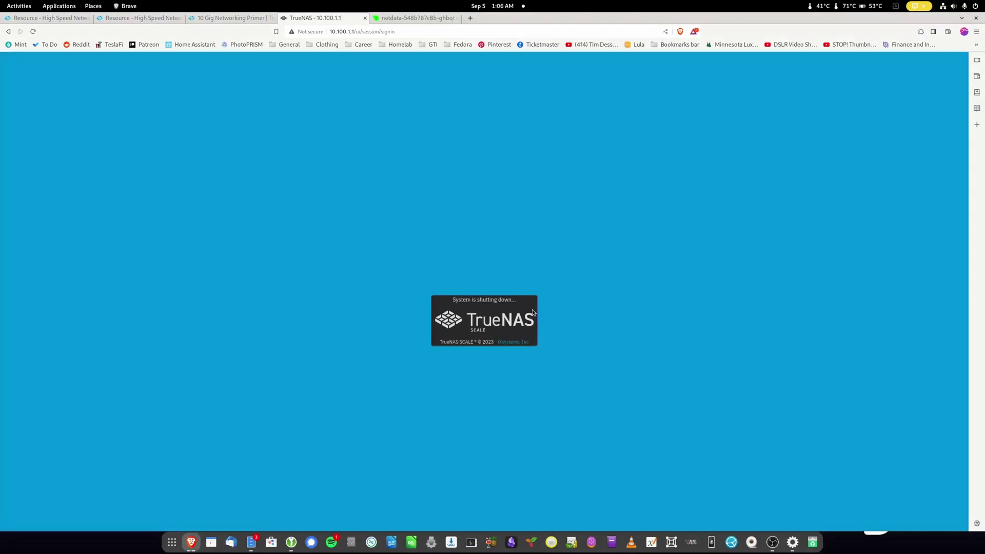
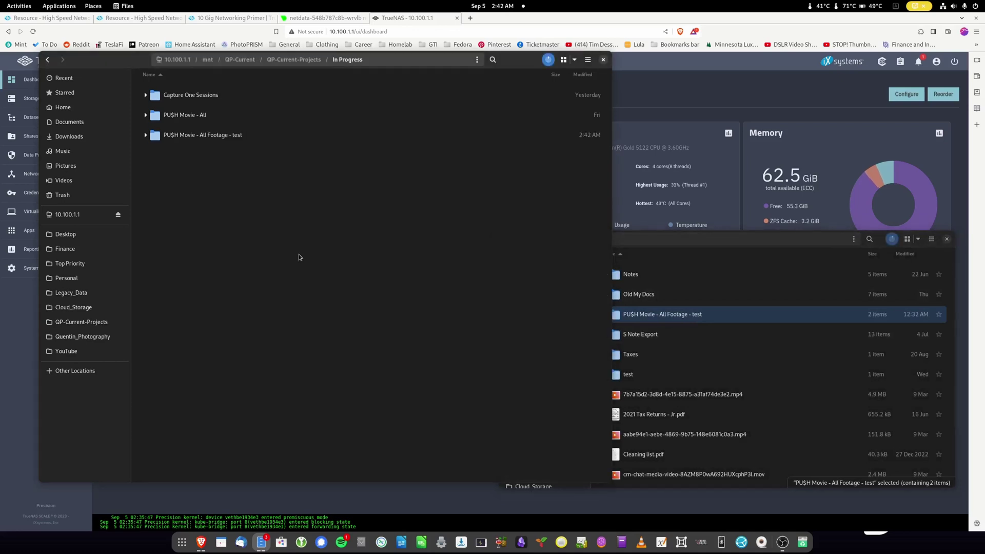
- Check the 381-file copy's progress, then snap Files to the right half and the TrueNAS browser left
click(549, 60)
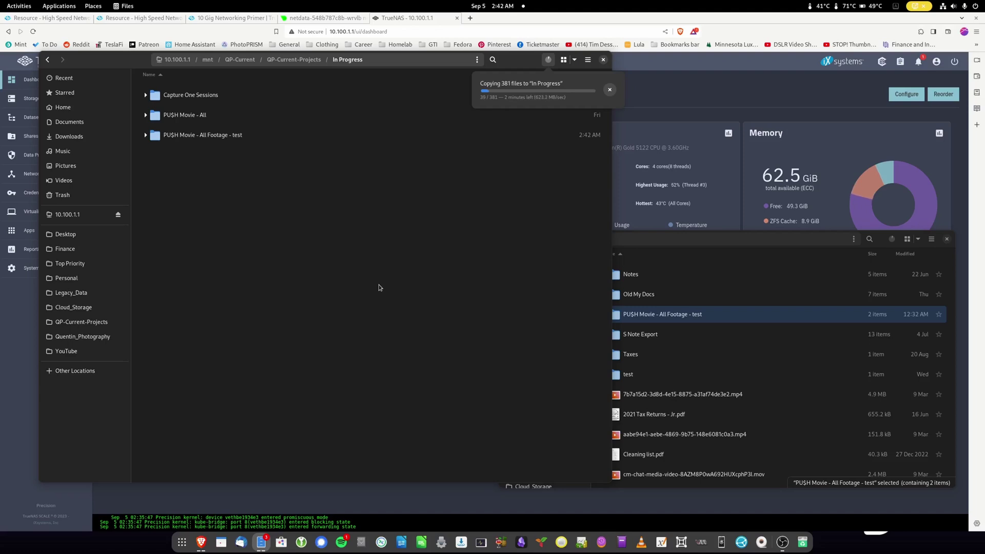
key(super+Left)
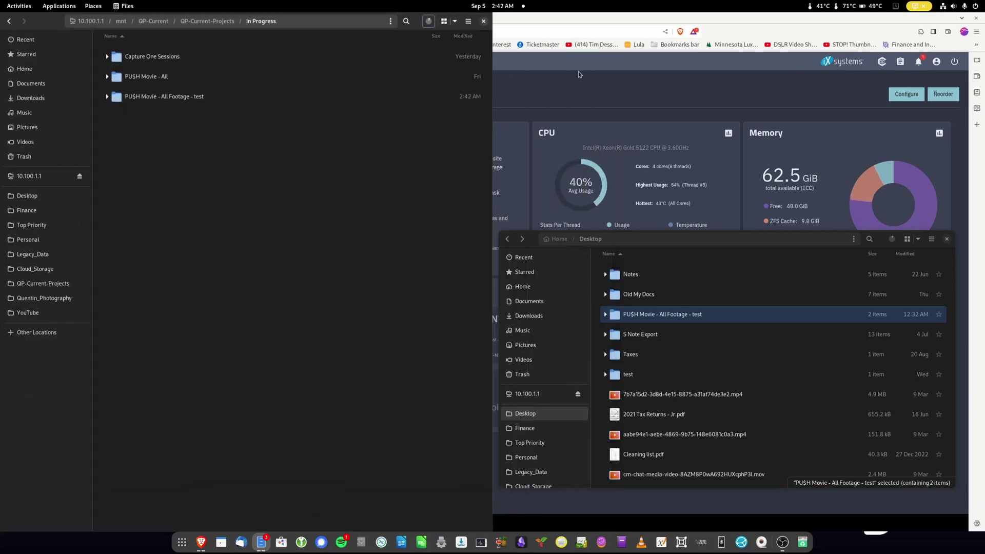
key(super+Right)
click(446, 86)
key(super+Left)
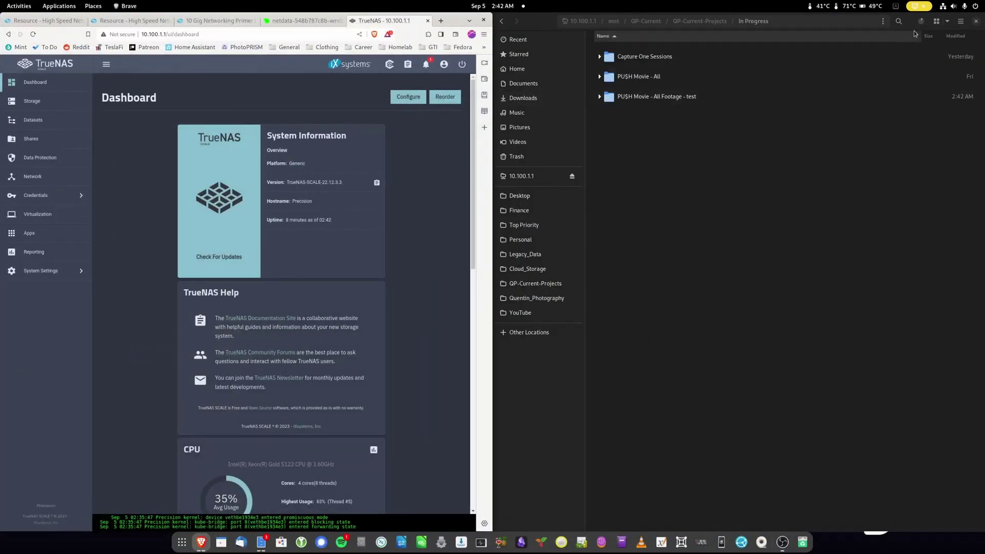
- Scroll the TrueNAS dashboard to the CPU card, recheck copy progress, then switch to the netdata tab
click(630, 139)
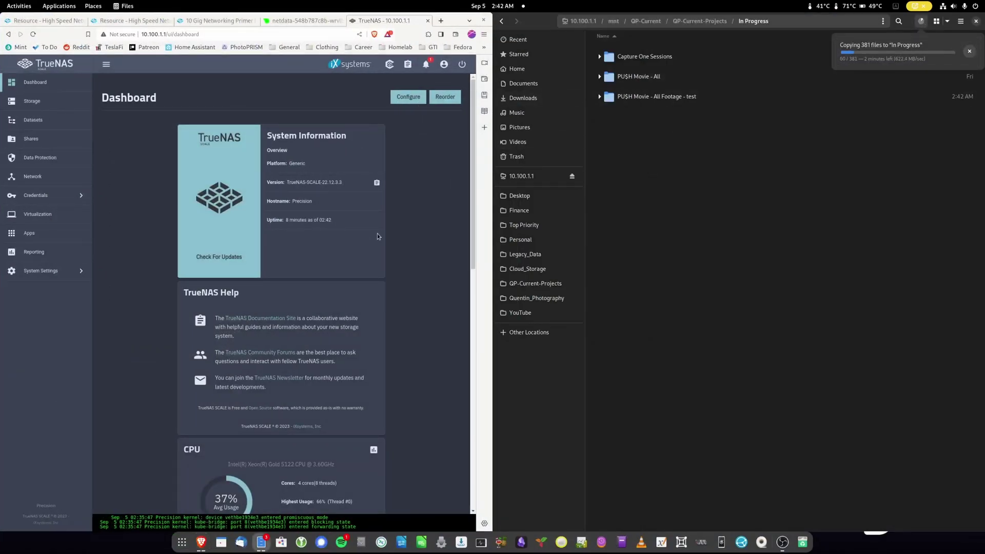
click(473, 151)
scroll(473, 152, down, 3)
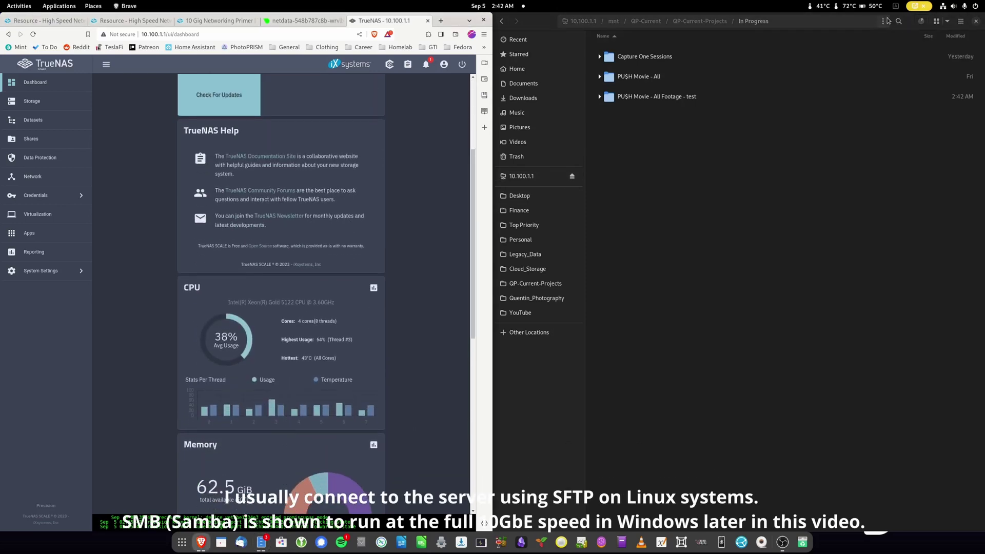
click(917, 22)
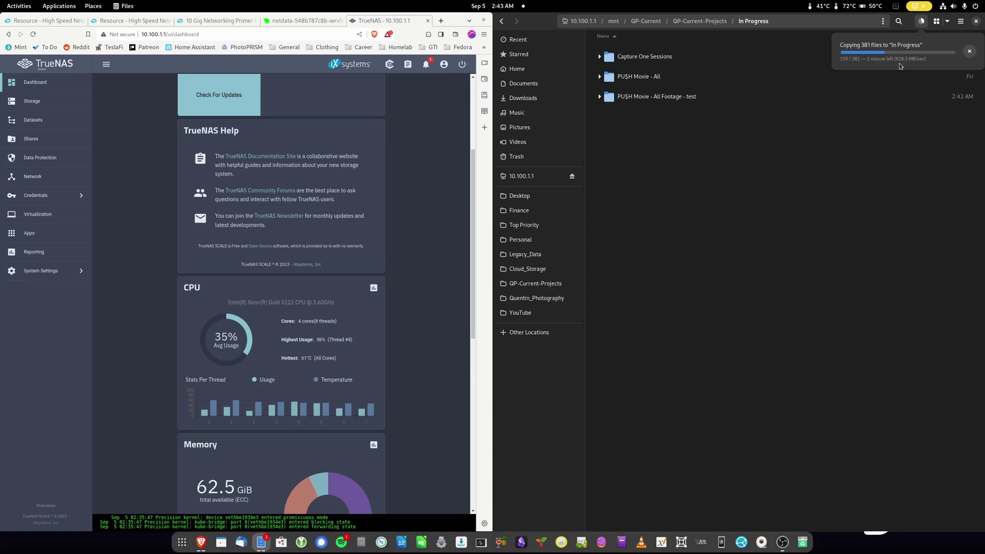
click(298, 21)
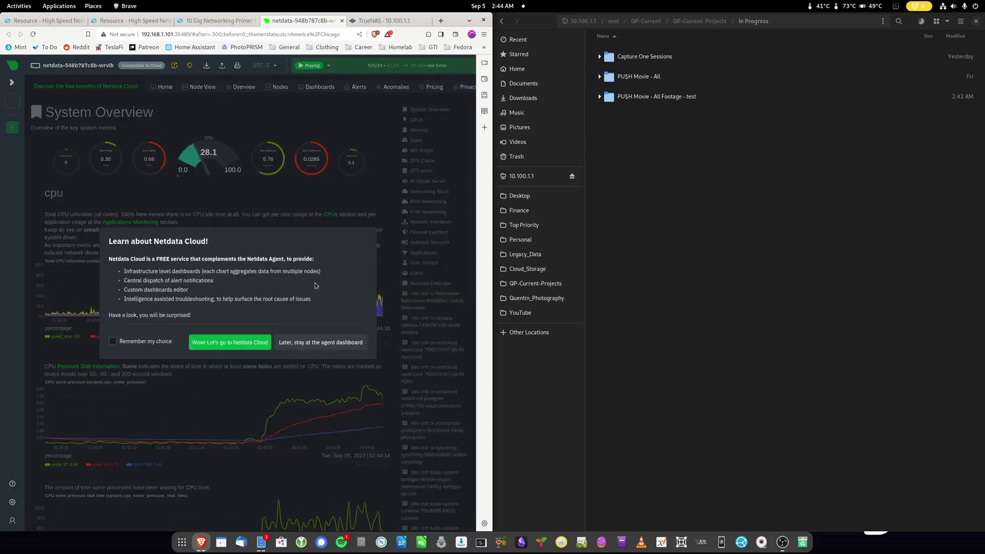
- Dismiss the Netdata Cloud prompt with 'Later, stay at the agent dashboard' and watch the copy finish
click(328, 349)
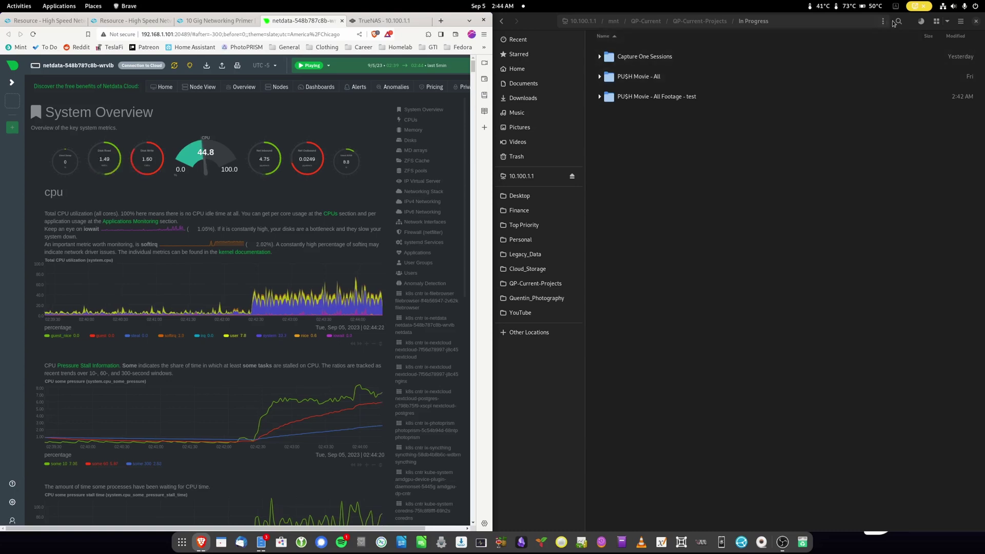
click(919, 24)
click(919, 25)
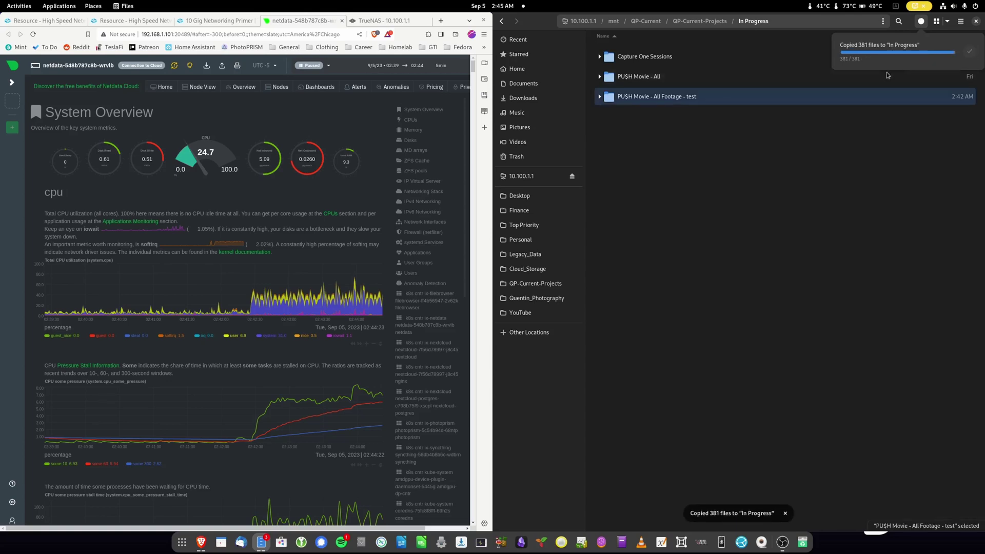
- Copy the PU$H Movie - All folder to the local Home > Desktop folder
click(668, 78)
right_click(668, 78)
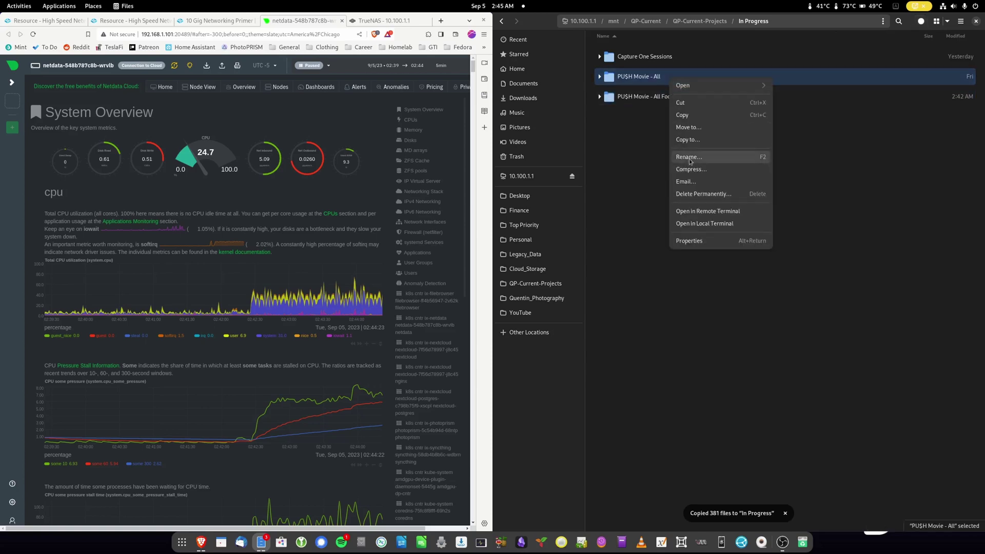
click(697, 138)
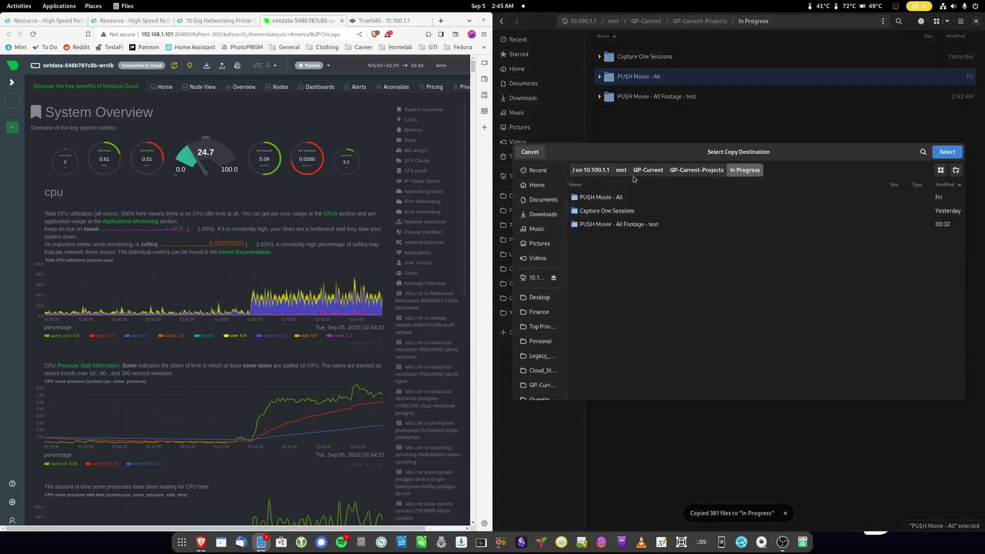
click(537, 184)
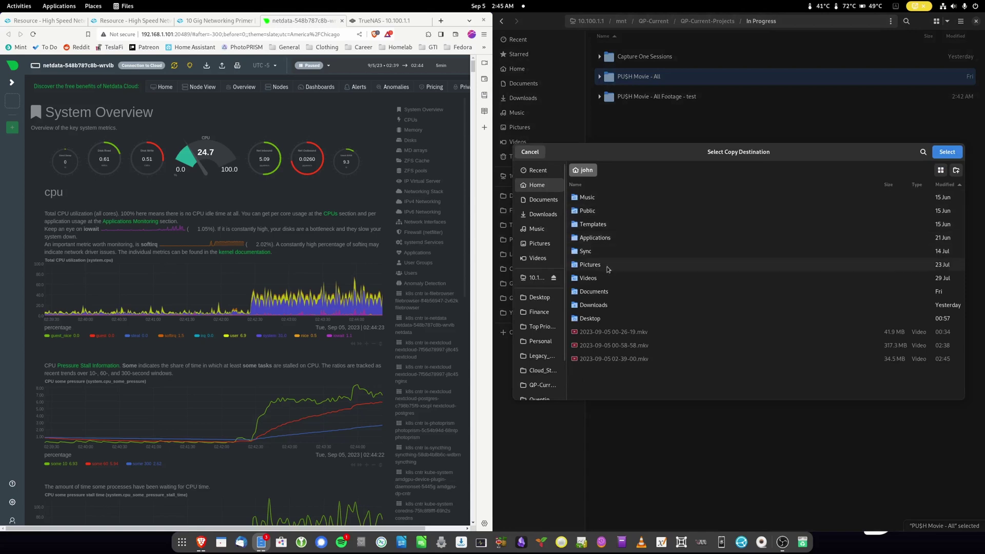
double_click(603, 319)
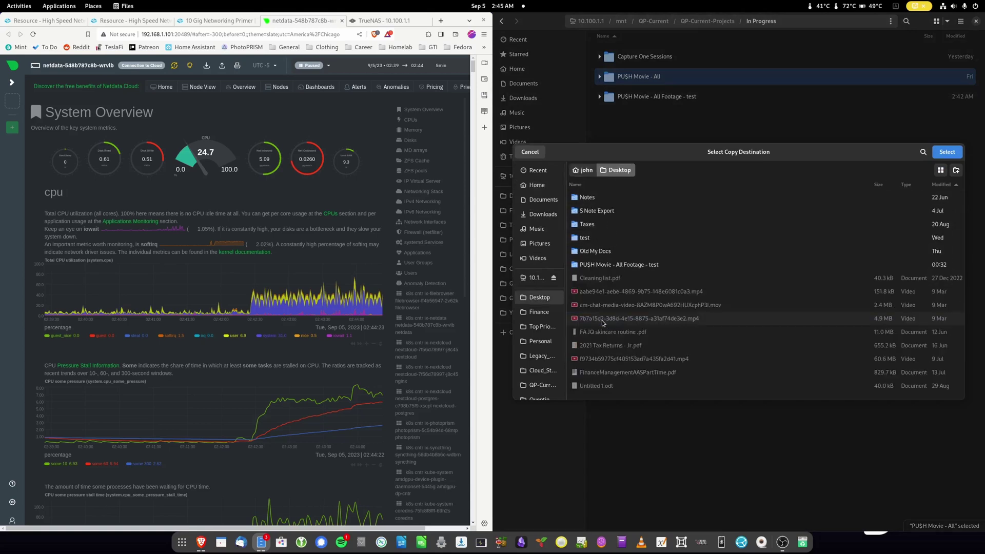
click(948, 151)
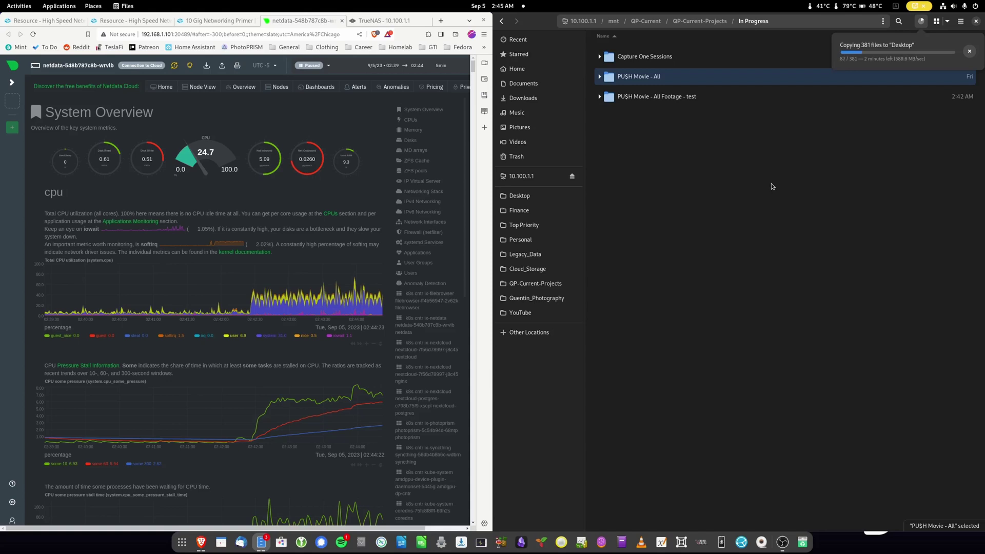
- Cancel the Desktop copy at about 87 files
click(969, 52)
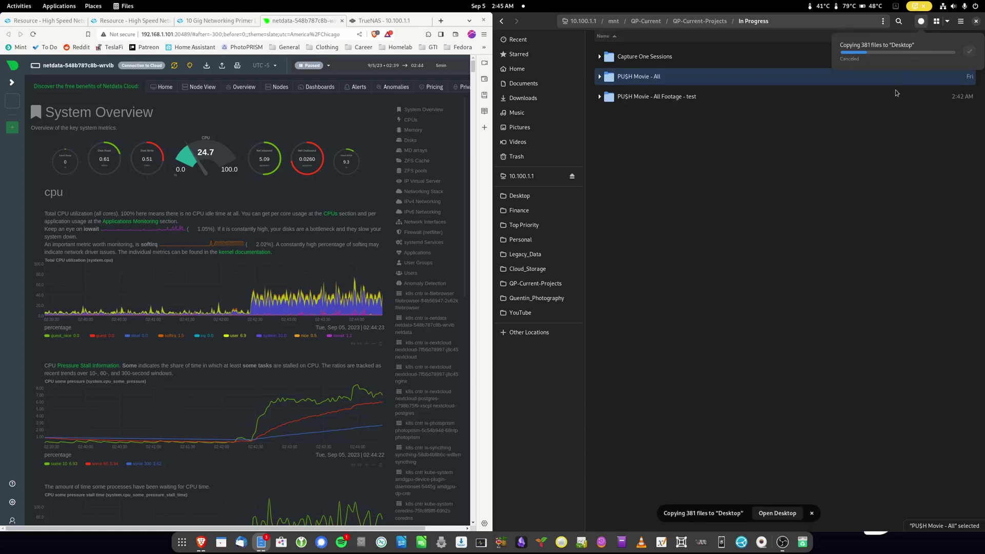
right_click(750, 111)
click(737, 101)
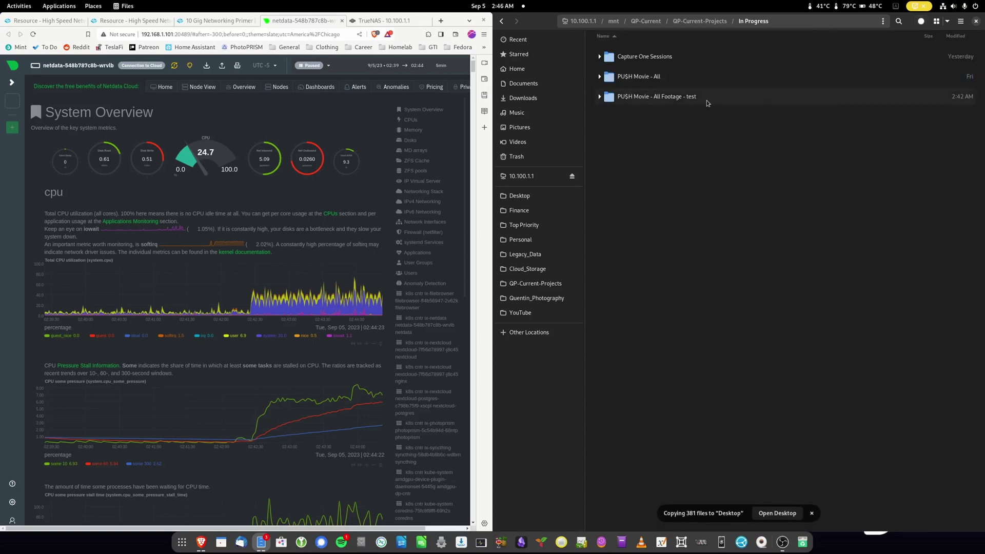
- Permanently delete the test footage folder from the share
right_click(699, 102)
click(755, 226)
click(748, 293)
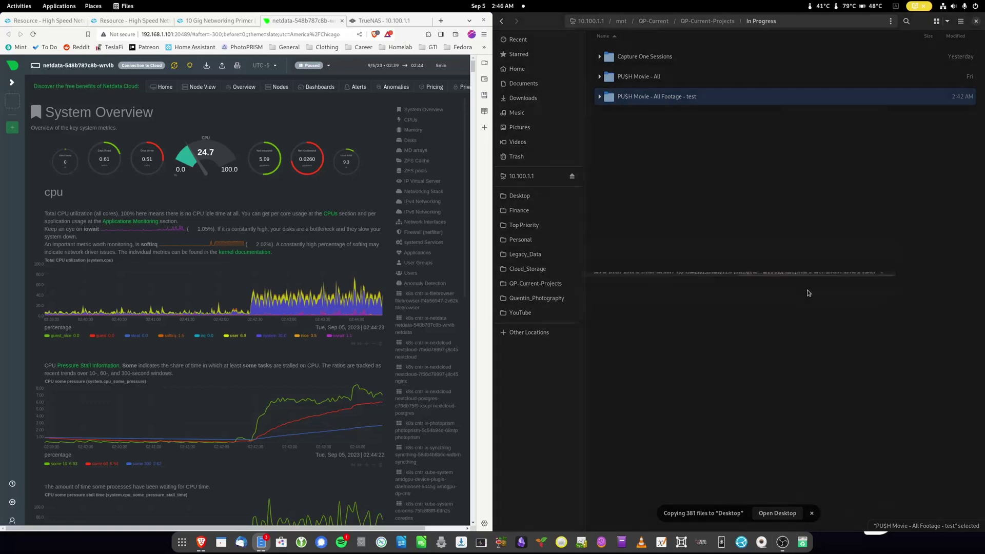
- On the local Desktop, move PU$H Movie - All and PU$H Movie - All Footage - test to Trash
click(516, 69)
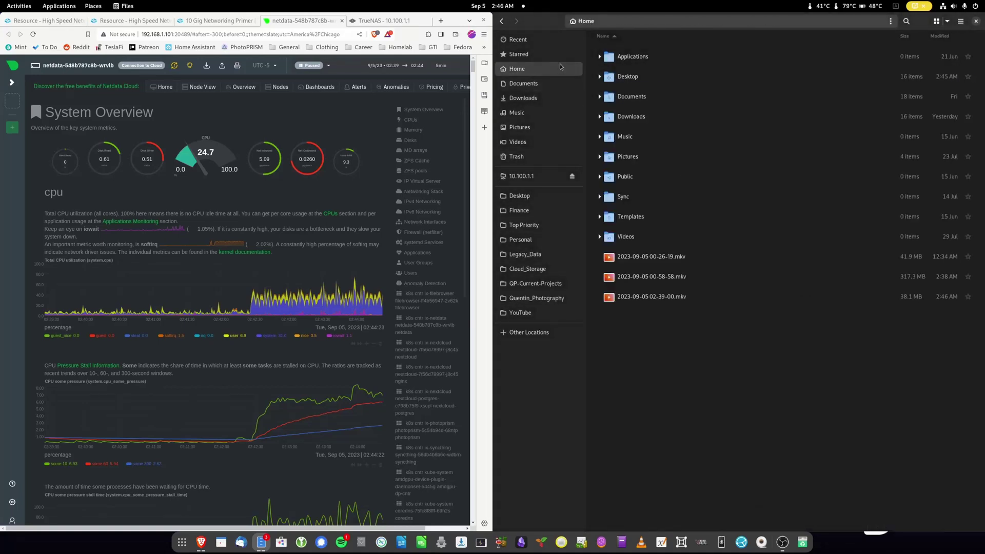
double_click(640, 75)
click(684, 110)
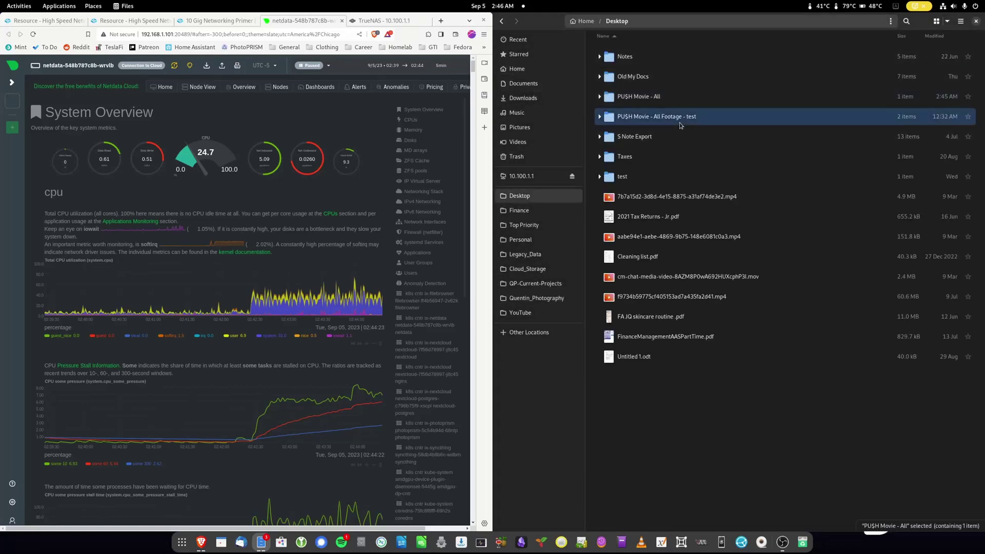
key(Caps_Lock)
click(685, 97)
right_click(687, 99)
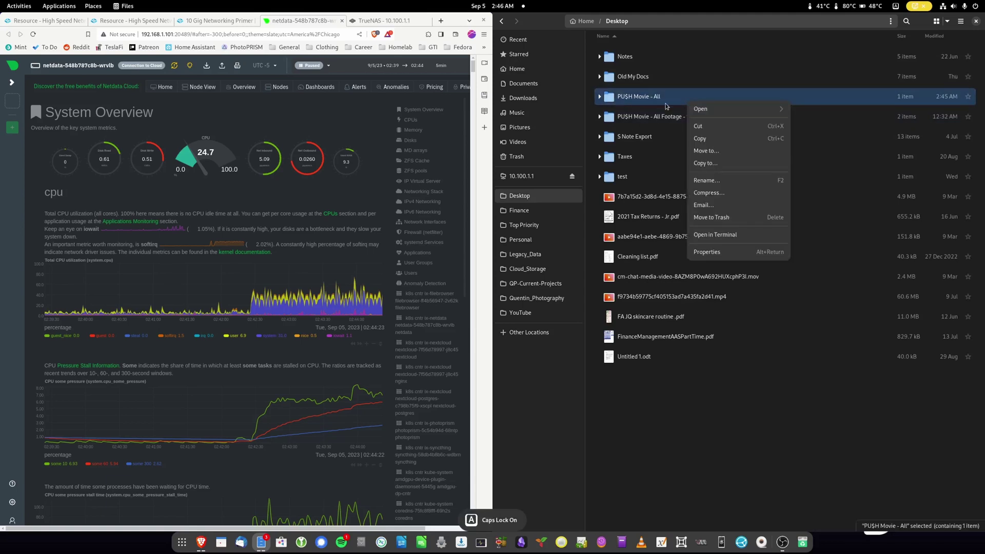
click(662, 118)
ctrl+click(662, 118)
right_click(662, 118)
click(688, 253)
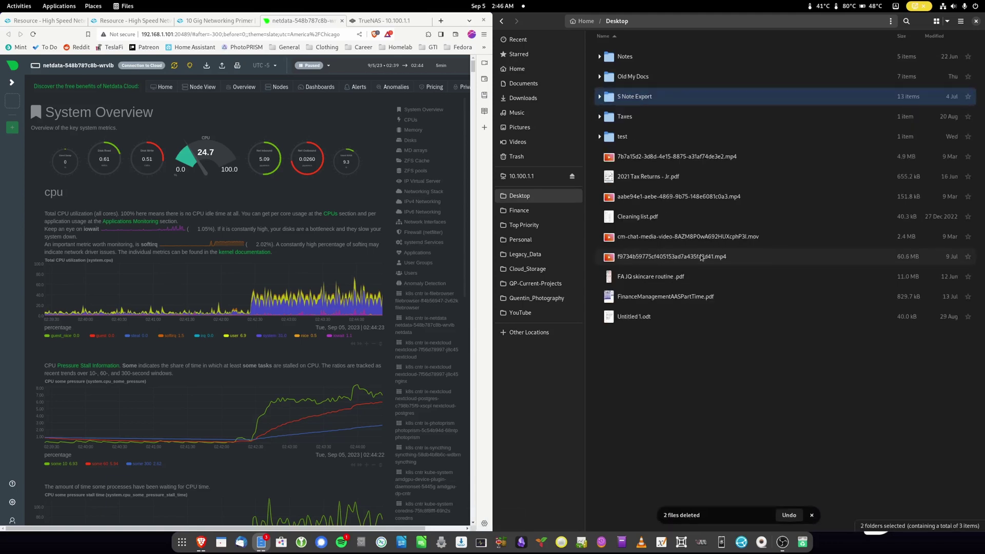
- Empty the Trash from the dock's Trash icon
right_click(802, 542)
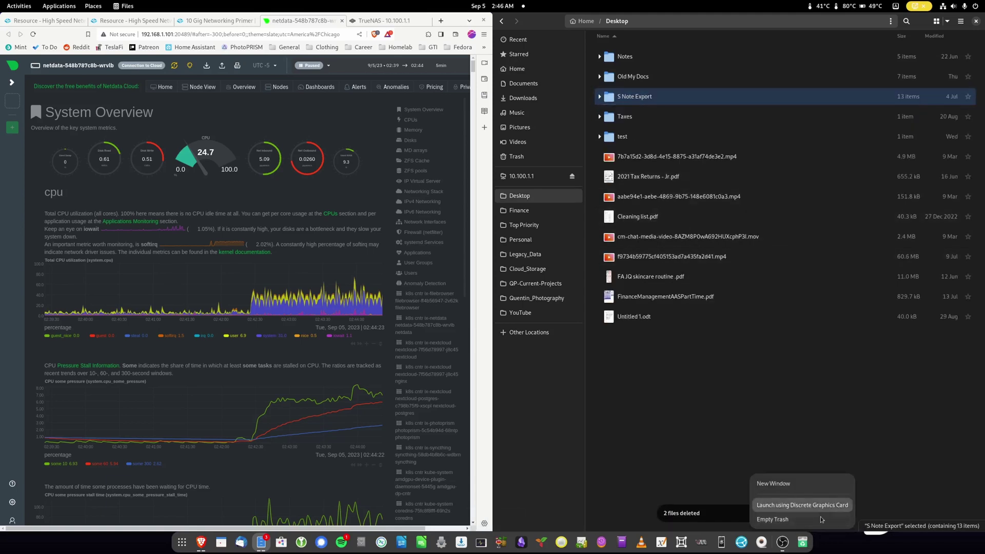
click(802, 515)
click(548, 292)
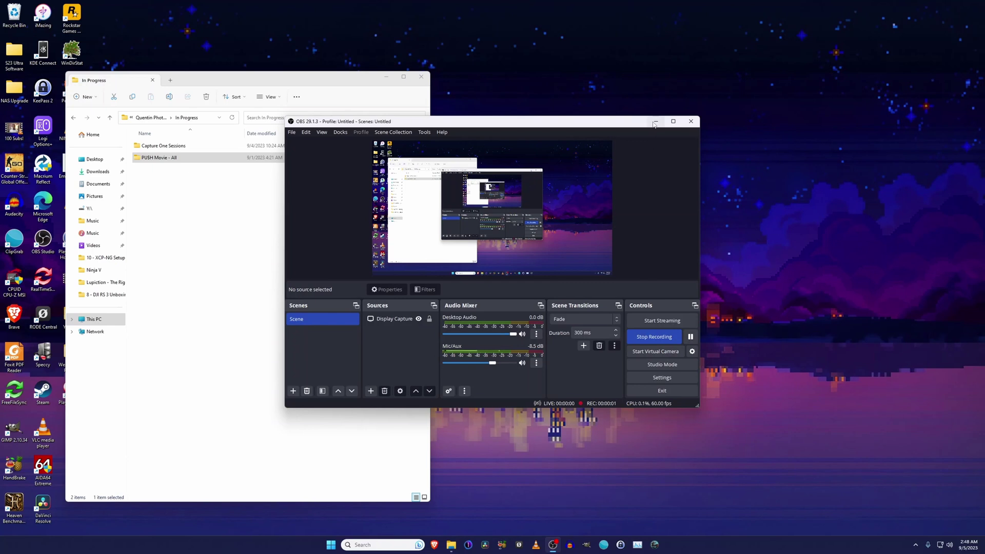
- Paste PUSH Movie - All into the Desktop in a second Explorer window placed on the right
click(656, 122)
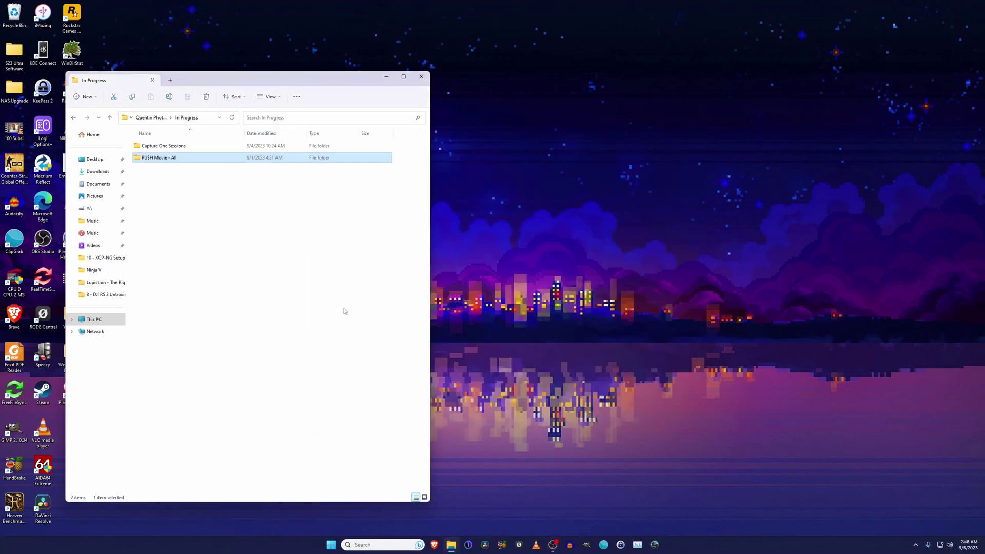
key(super+e)
click(111, 170)
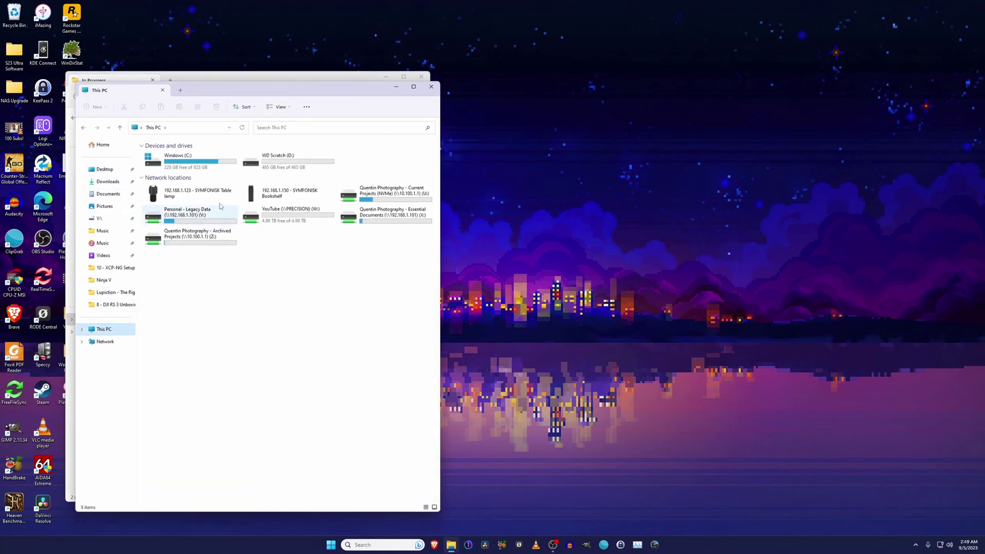
key(alt+Left)
key(ctrl+v)
click(309, 98)
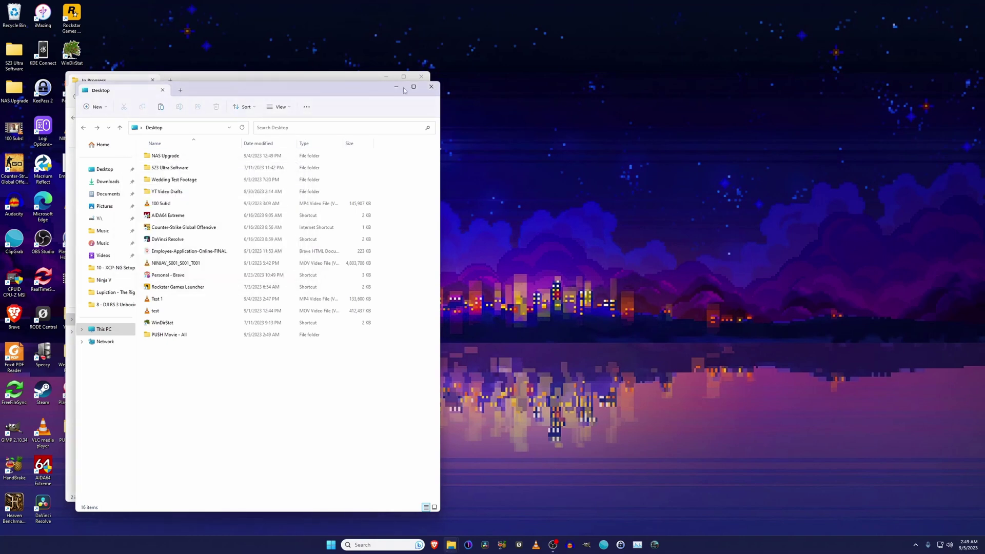
drag(345, 90, 780, 90)
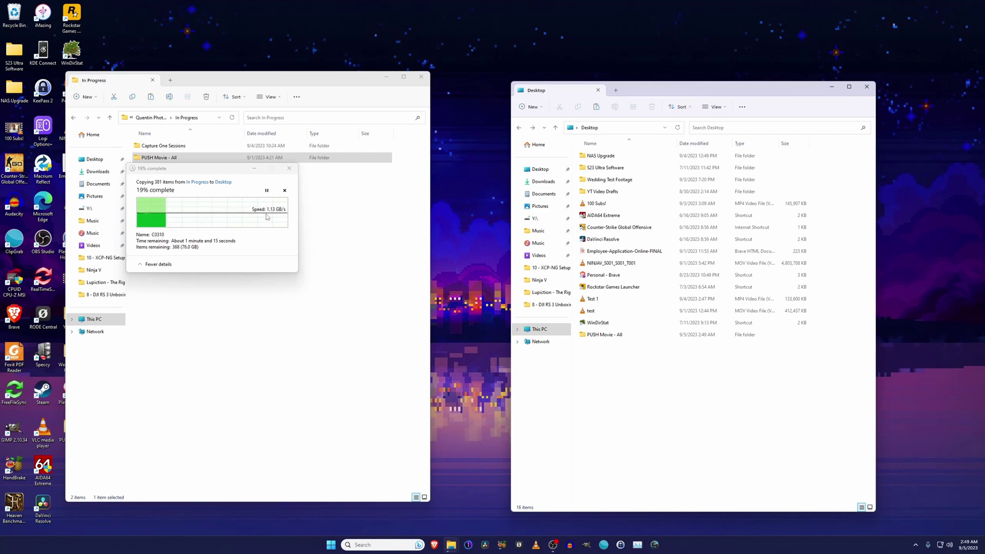
- Launch Task Manager from the taskbar to watch the Ethernet adapter throughput
right_click(701, 544)
click(721, 514)
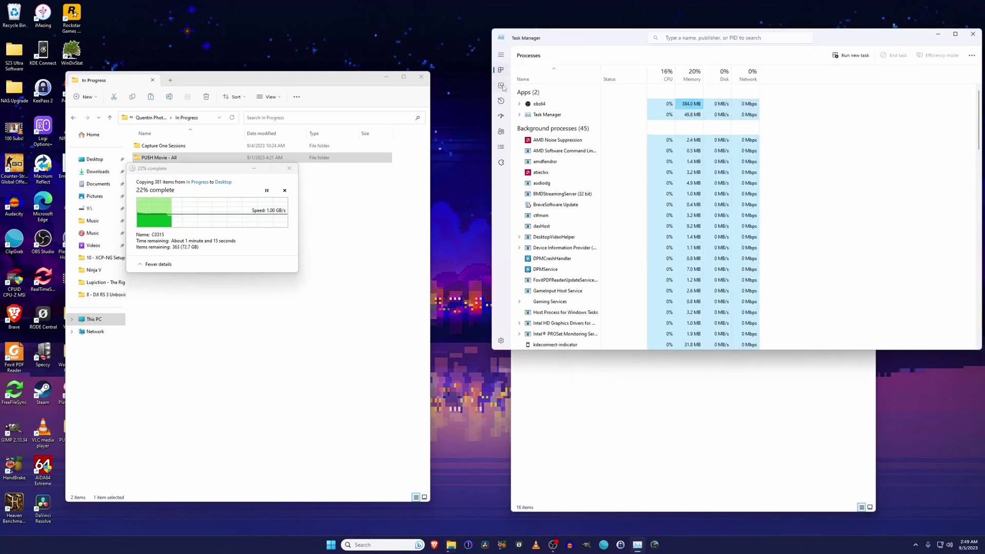
click(501, 86)
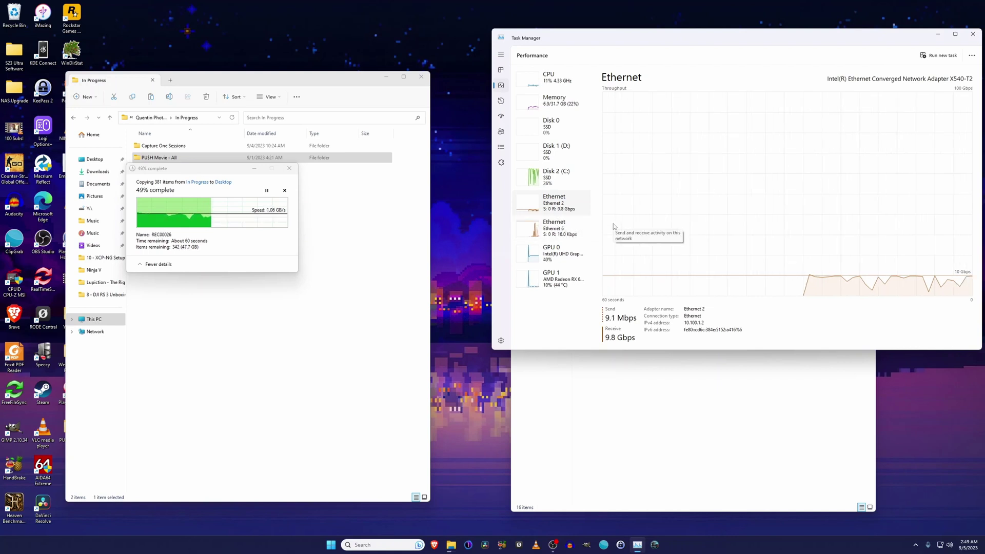
- Open Control Panel through the Start search
key(super)
text(con)
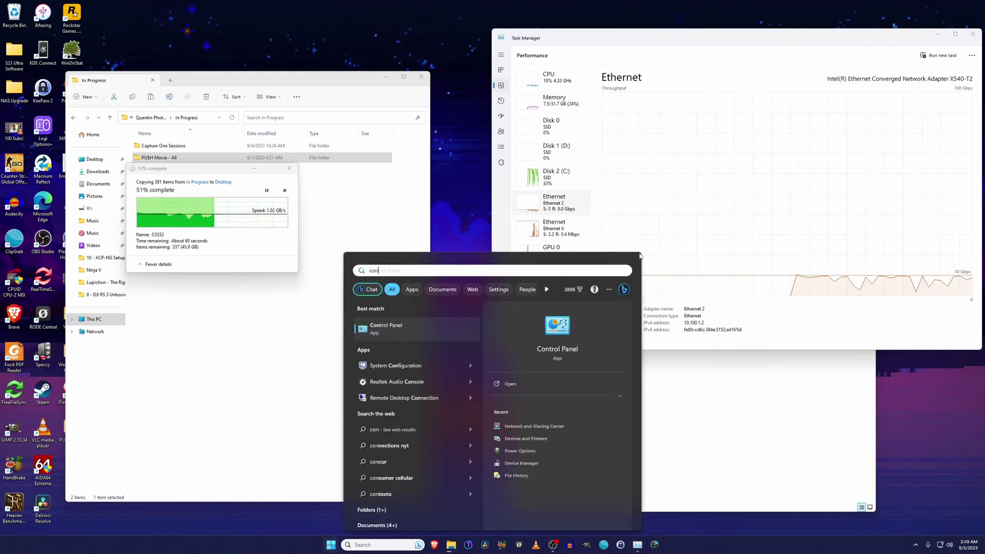
key(Return)
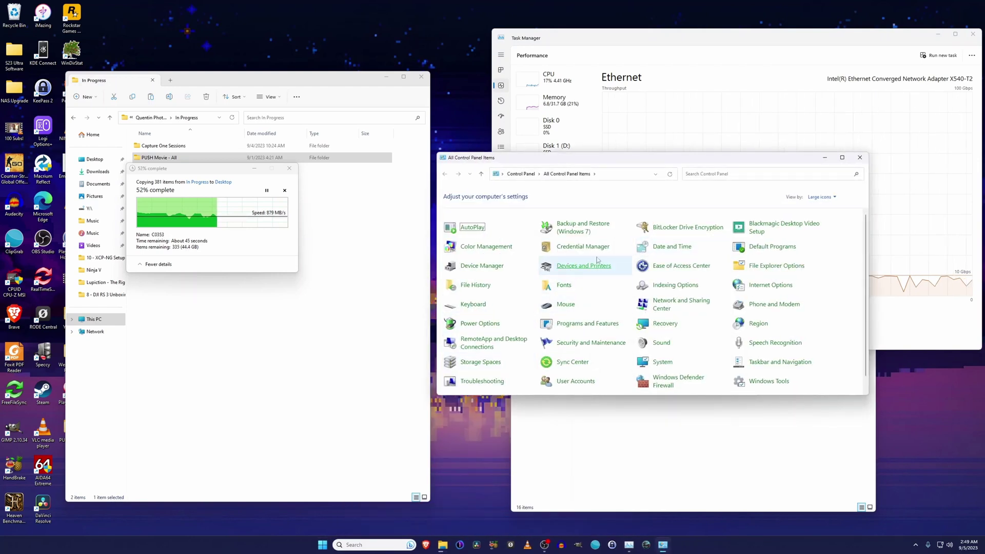
click(593, 266)
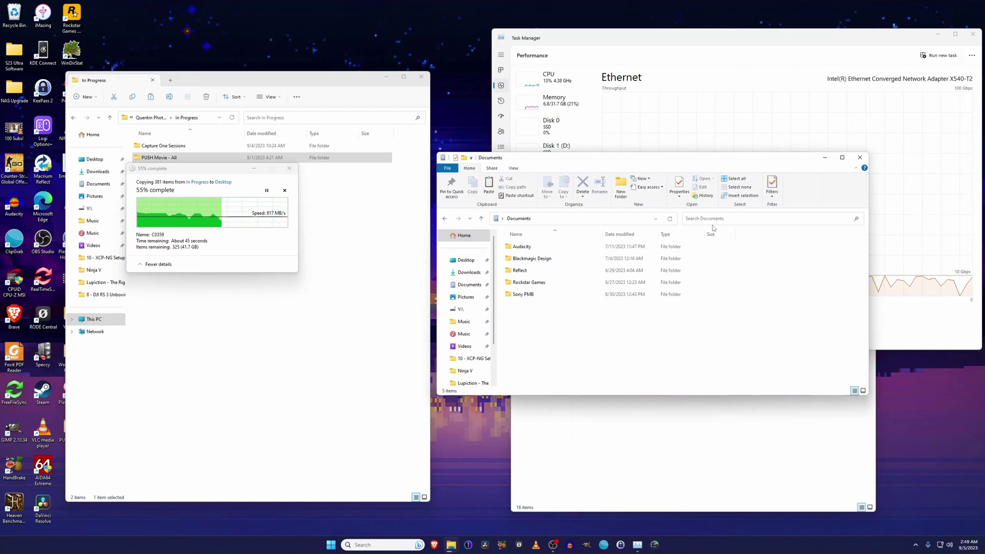
key(super)
text(control)
key(Return)
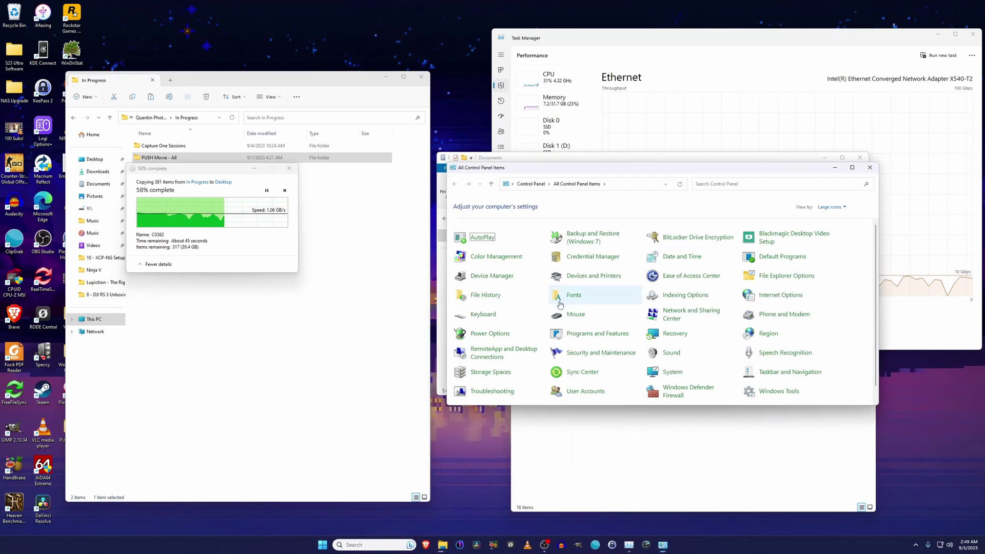
- Check the Ethernet 2 Intel adapter's Jumbo Packet value is 9014 bytes, then close its dialogs
click(679, 318)
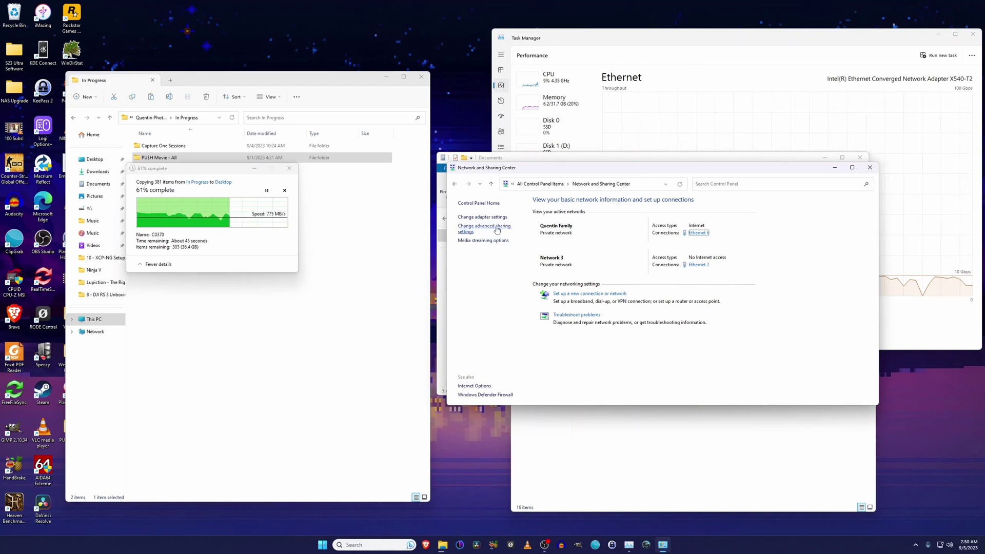
click(697, 265)
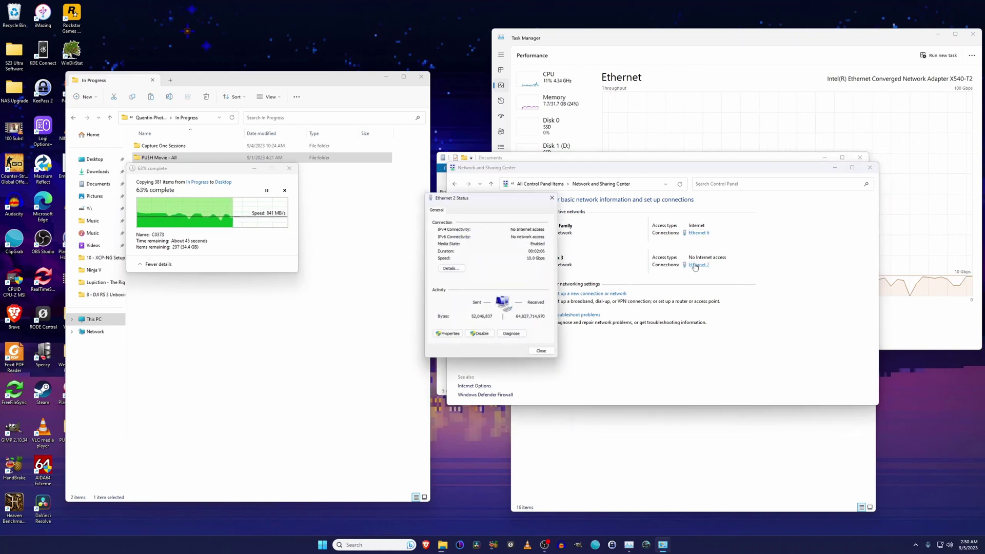
click(446, 337)
click(541, 244)
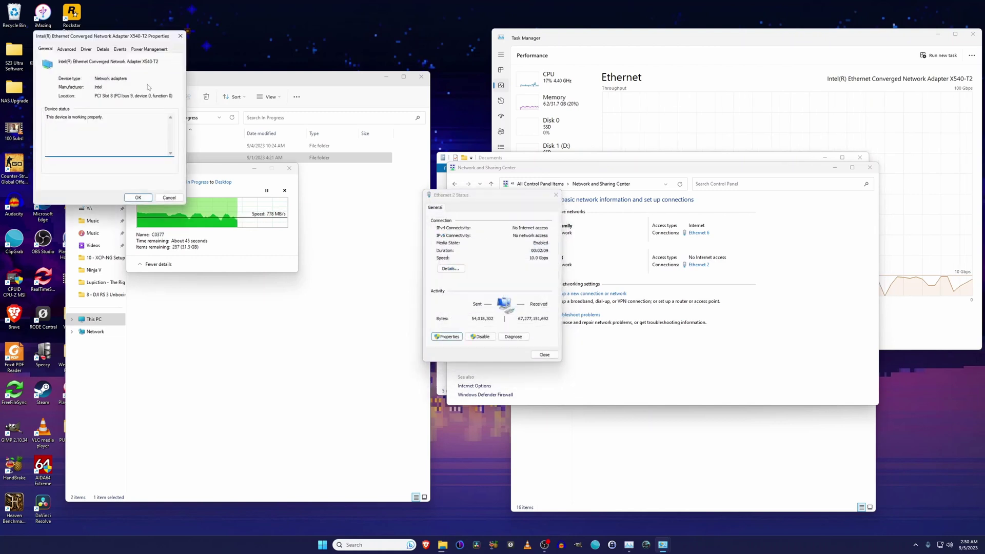
click(66, 49)
drag(87, 39, 634, 299)
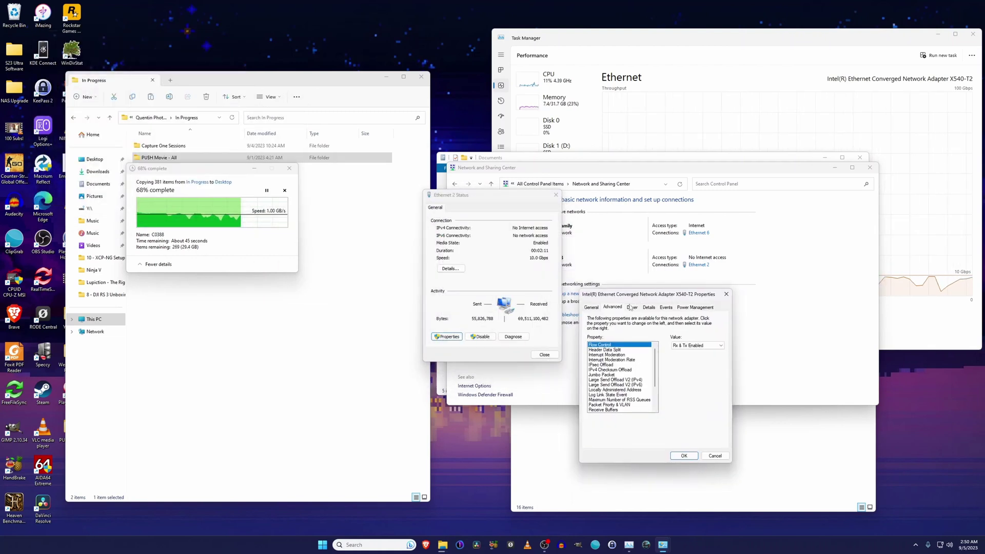
click(624, 374)
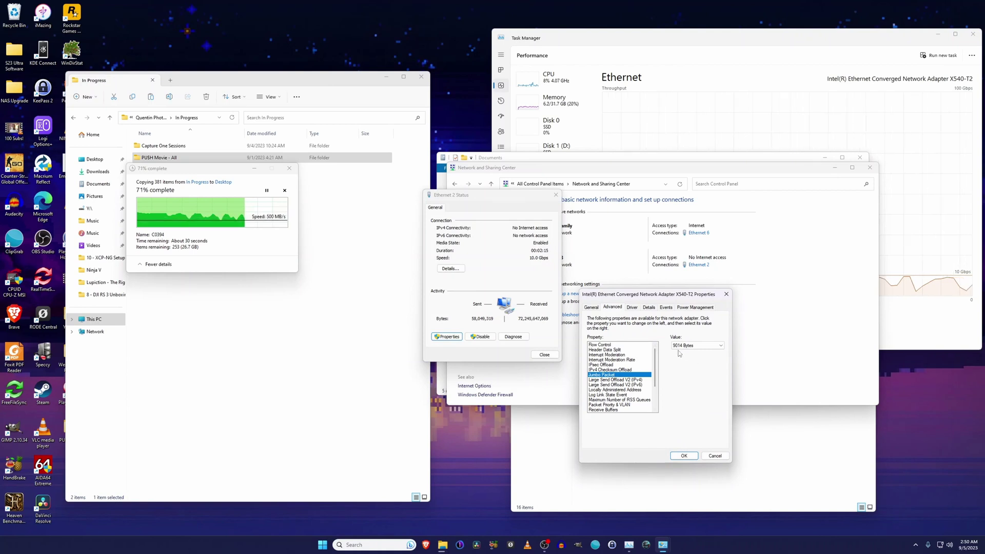
click(684, 456)
click(544, 354)
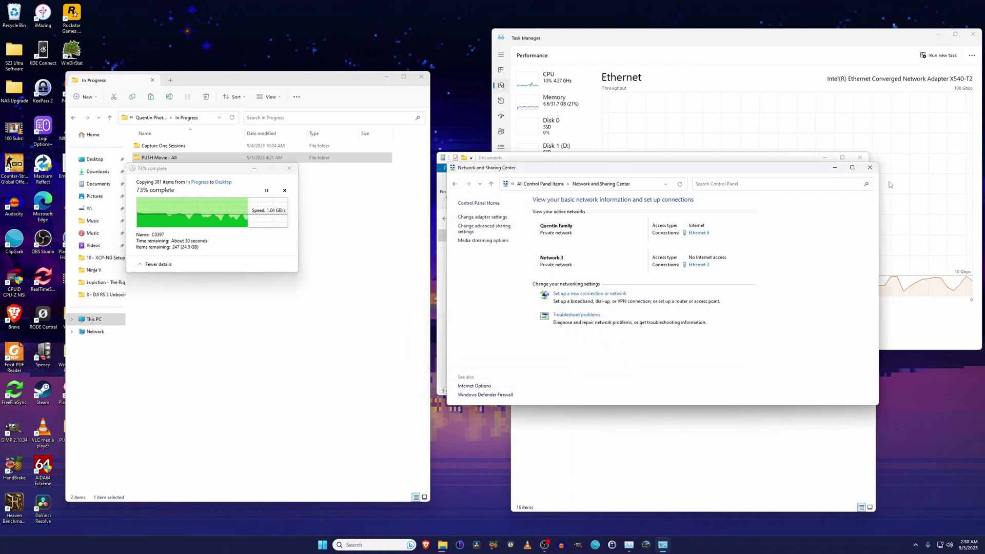
- Close Network and Sharing Center and bring Task Manager's Ethernet 2 graph forward
click(875, 170)
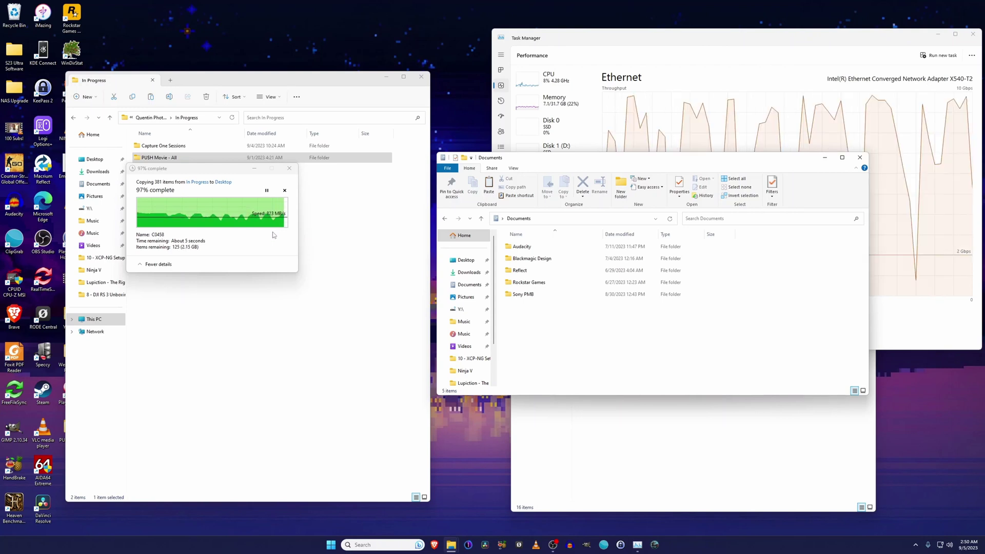
click(819, 109)
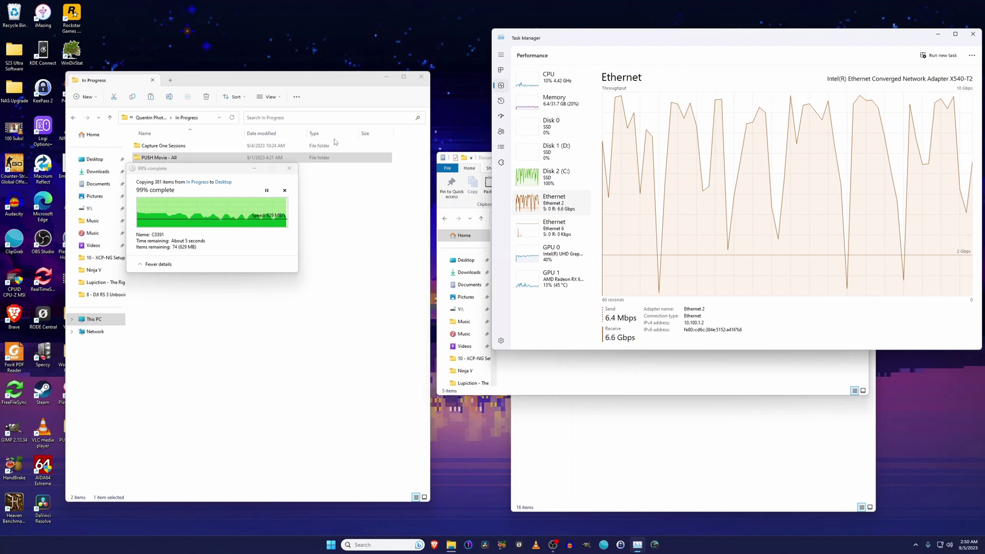
- Move the In Progress window right and check the NAS Upgrade folder's Properties
drag(285, 78, 652, 76)
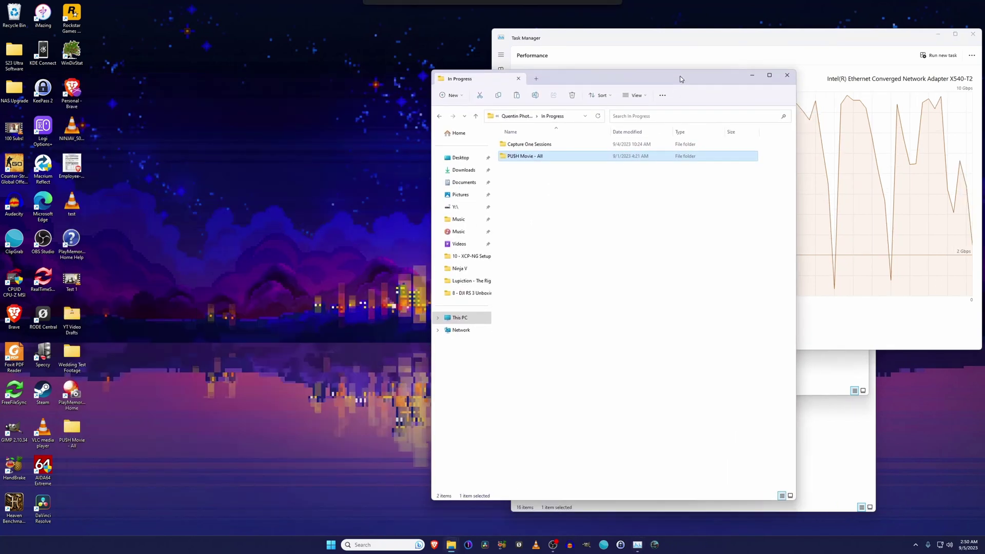
click(633, 251)
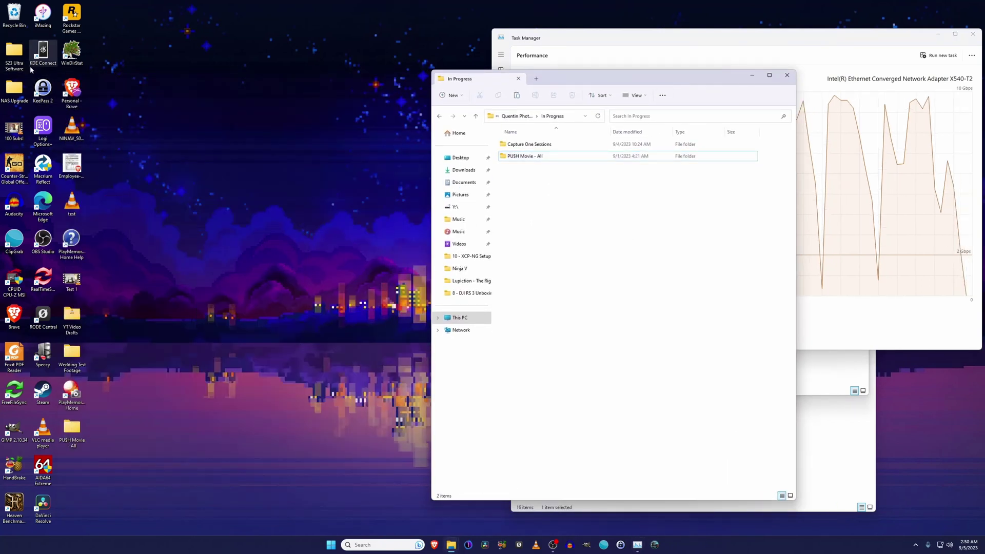
right_click(69, 432)
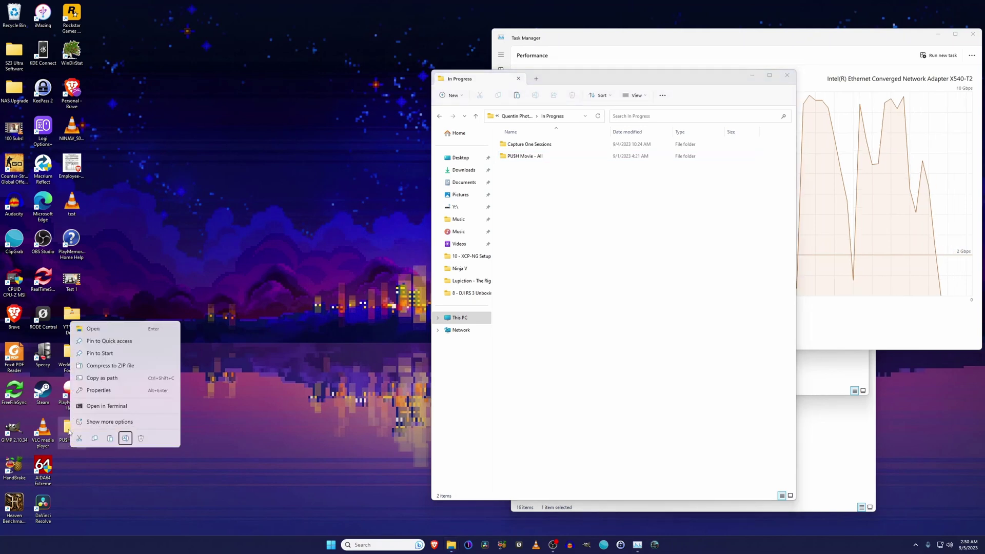
key(Escape)
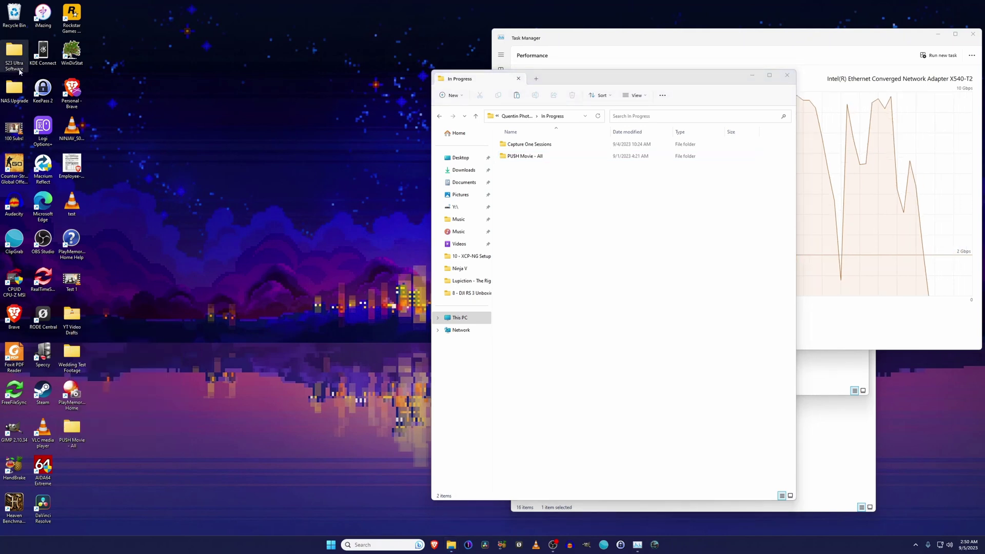
right_click(11, 84)
click(52, 166)
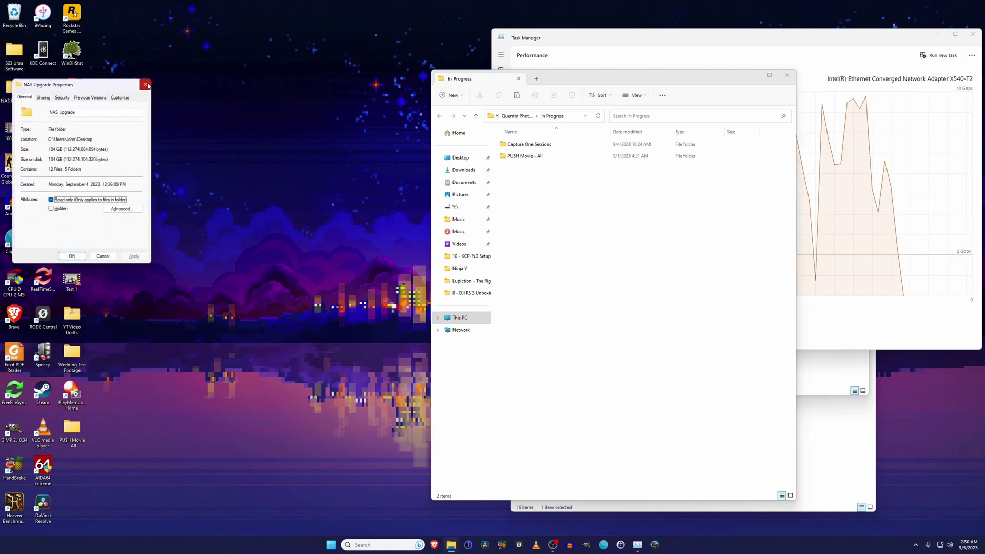
click(146, 85)
- Open NAS Upgrade > Transcoded, move it left and select clips C0495, C0496 and C0497
key(Return)
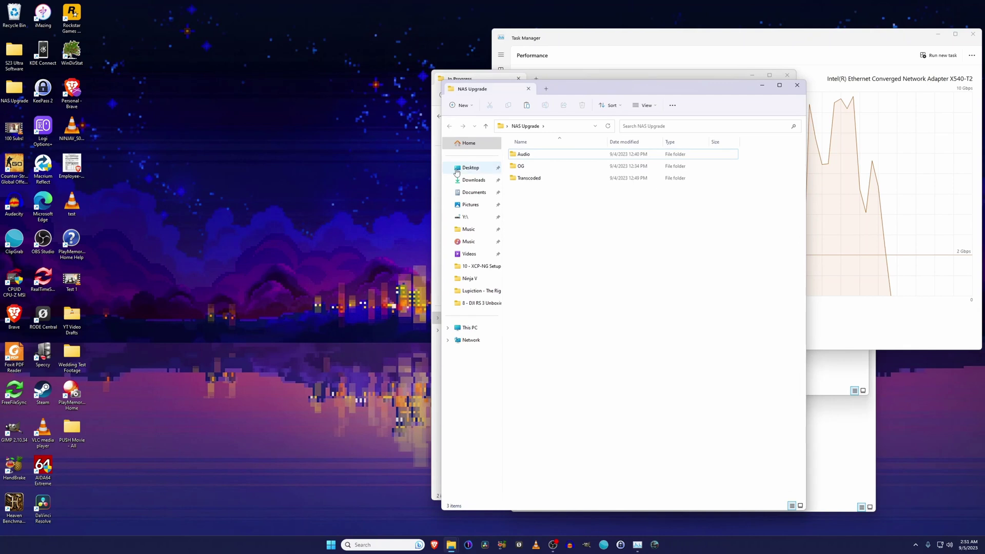
double_click(536, 178)
drag(641, 92, 219, 64)
drag(254, 154, 82, 126)
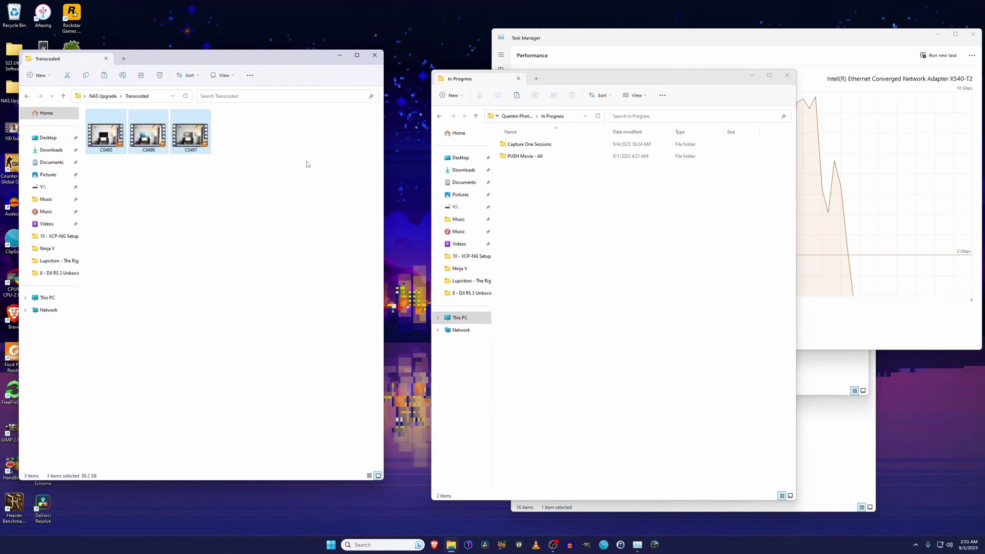
- Copy the three selected Transcoded videos into the In Progress share folder
click(570, 118)
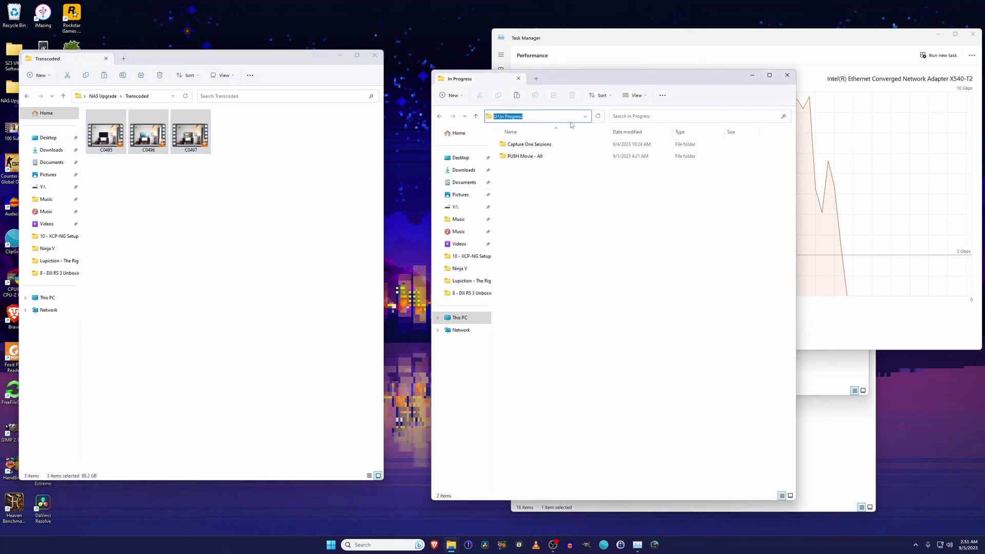
click(596, 209)
drag(198, 118, 586, 253)
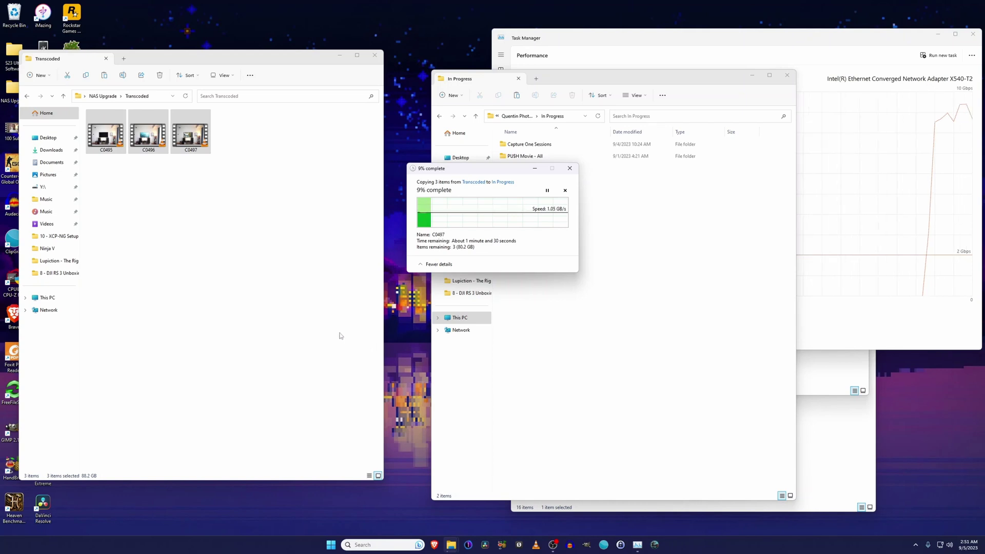
- Launch KeePass from Windows search
key(super)
text(keepass)
key(Return)
- Unlock the KeePass database with the master password and search 'precis' for the TrueNAS entry
text(••••••••••)
key(Return)
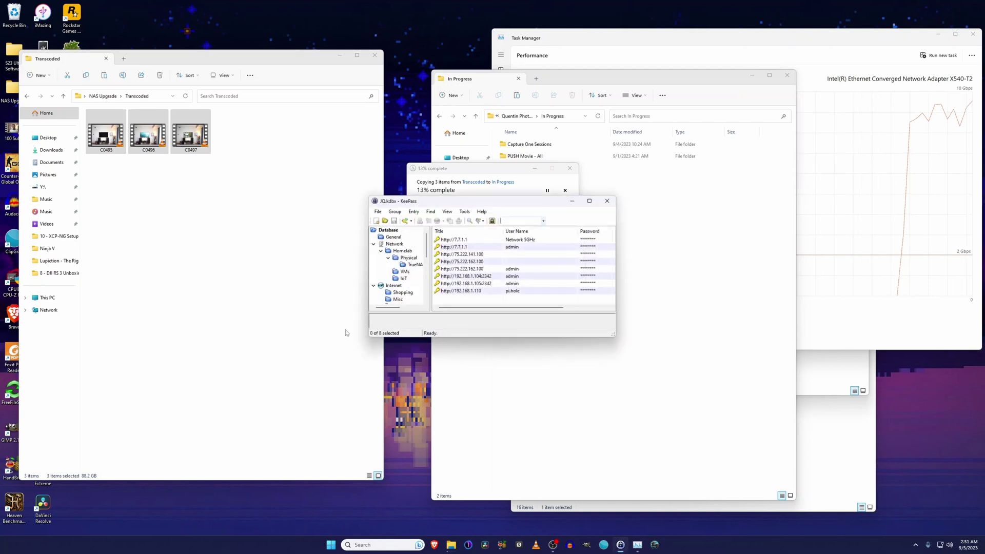
text(precis)
key(Return)
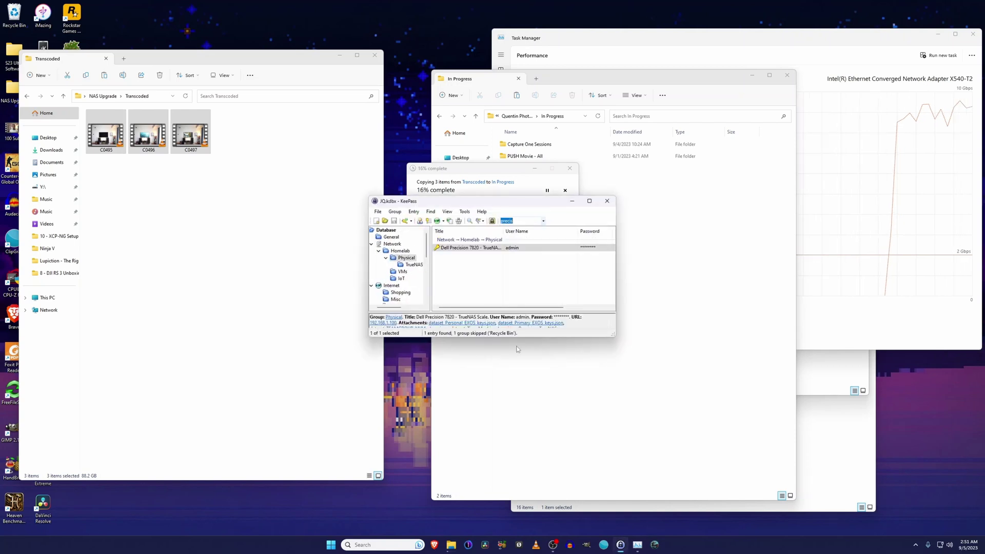
- Open Brave's personal profile and go to the TrueNAS web interface at 10.100.1.1
click(432, 543)
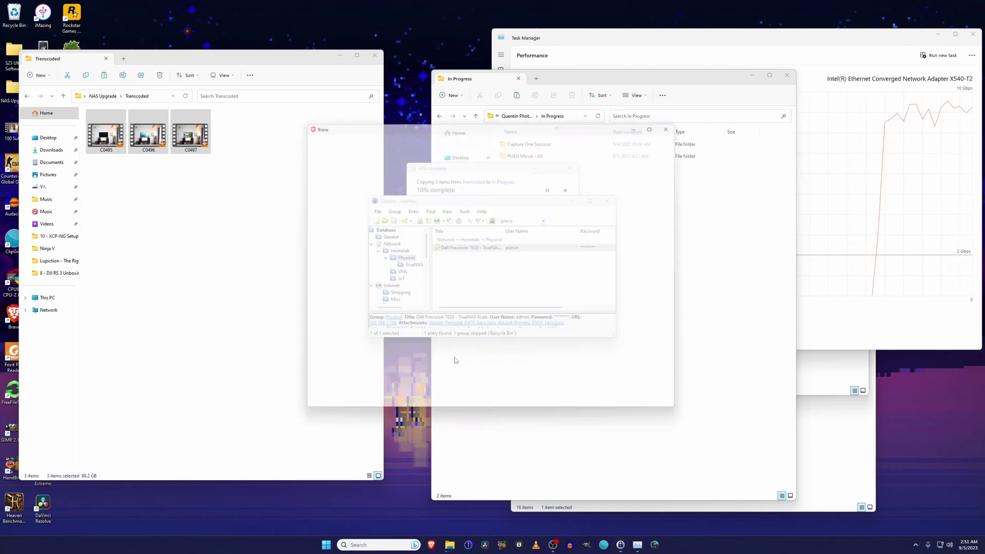
click(454, 316)
drag(359, 6, 268, 207)
text(10)
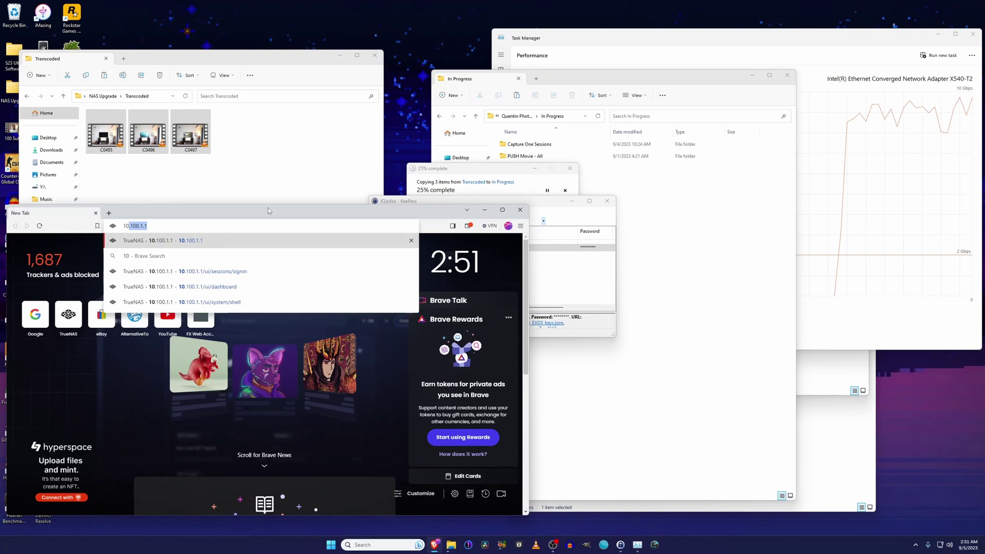
key(Return)
- Sign in to TrueNAS with the admin username and the password copied from KeePass, then minimize KeePass
right_click(538, 247)
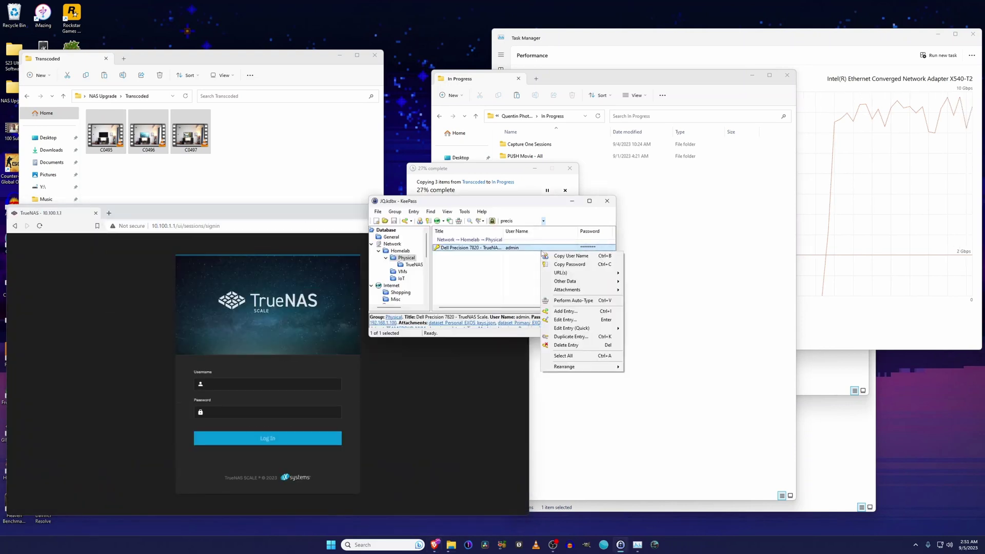
click(555, 260)
click(305, 413)
key(ctrl+v)
click(282, 386)
text(admin)
key(Return)
click(573, 205)
click(573, 204)
drag(403, 217, 416, 199)
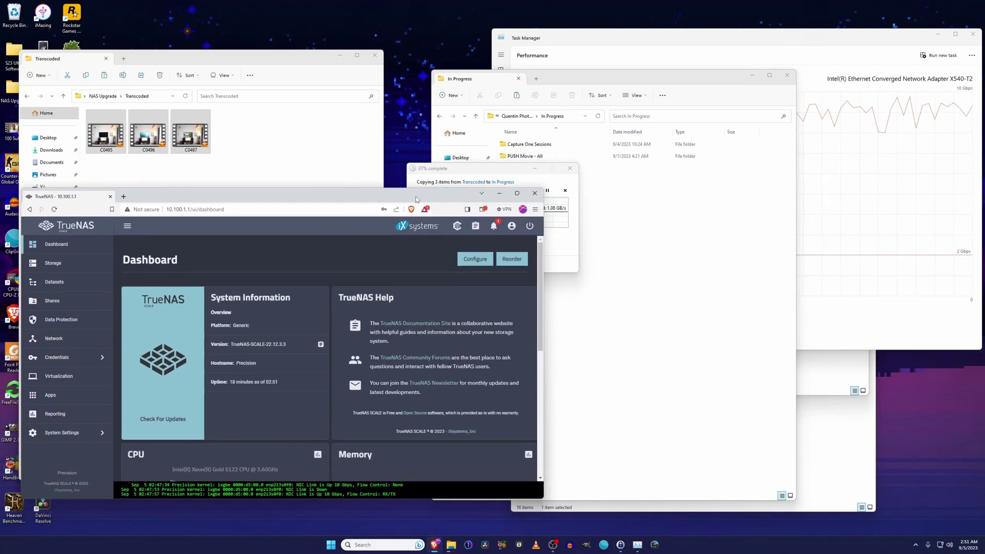
- Scroll the TrueNAS dashboard's CPU, memory and network panels while the three clips finish copying
double_click(415, 196)
key(super)
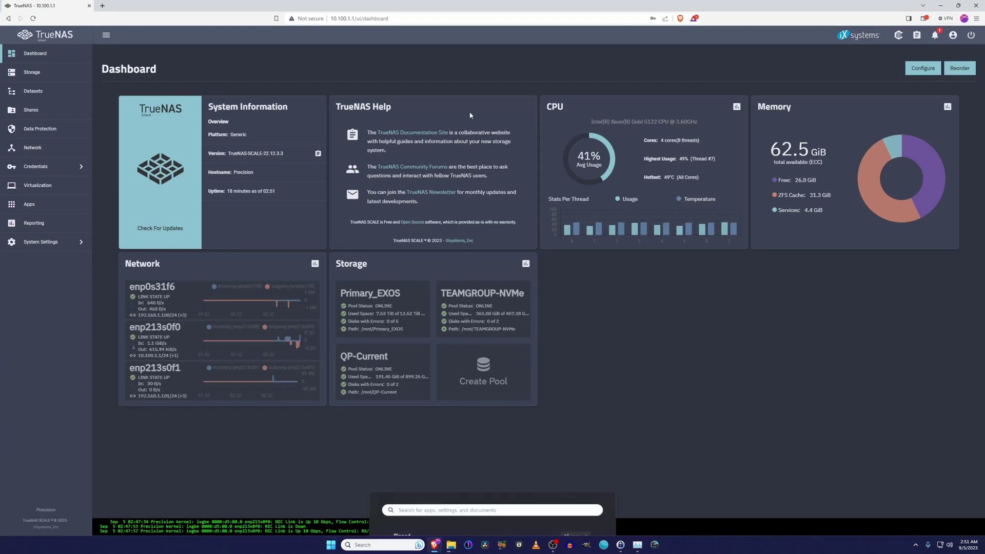
drag(485, 5, 157, 49)
scroll(216, 195, down, 5)
scroll(216, 201, up, 4)
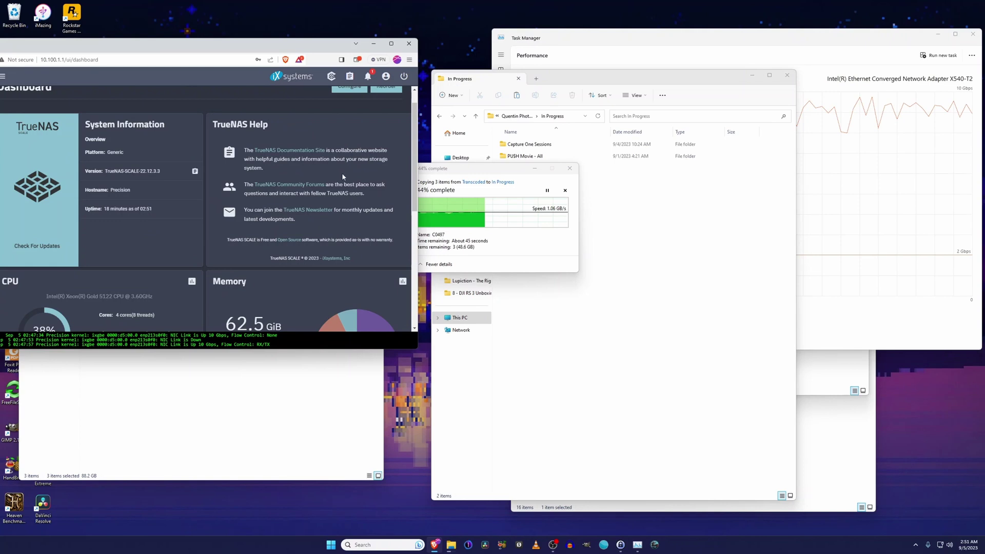
scroll(414, 200, down, 3)
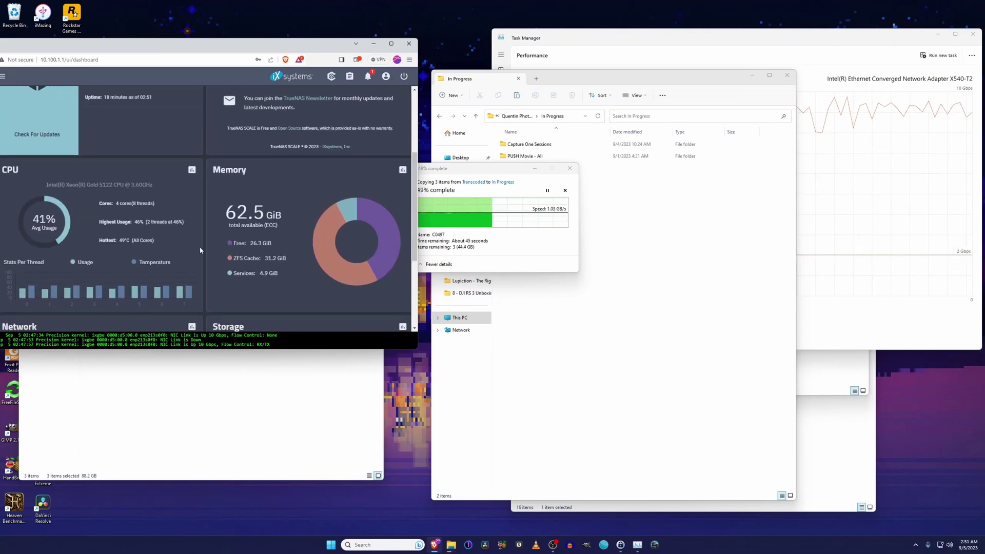
scroll(202, 266, down, 3)
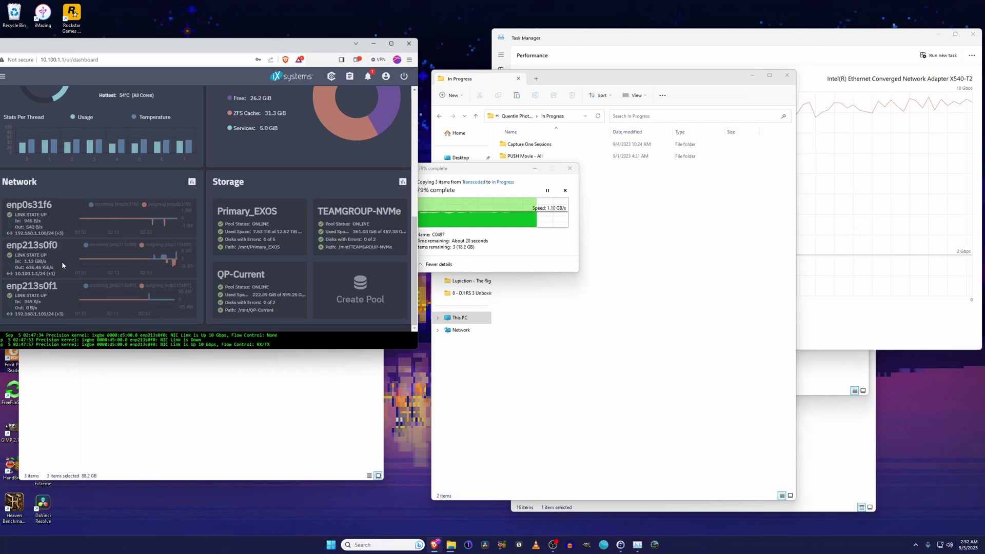
scroll(62, 266, up, 5)
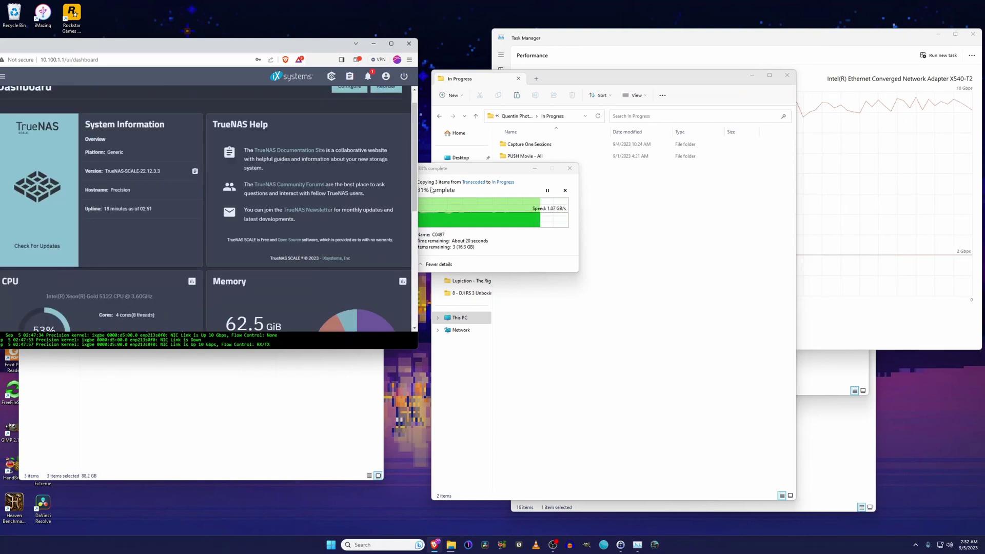
drag(417, 189, 419, 220)
drag(410, 242, 409, 246)
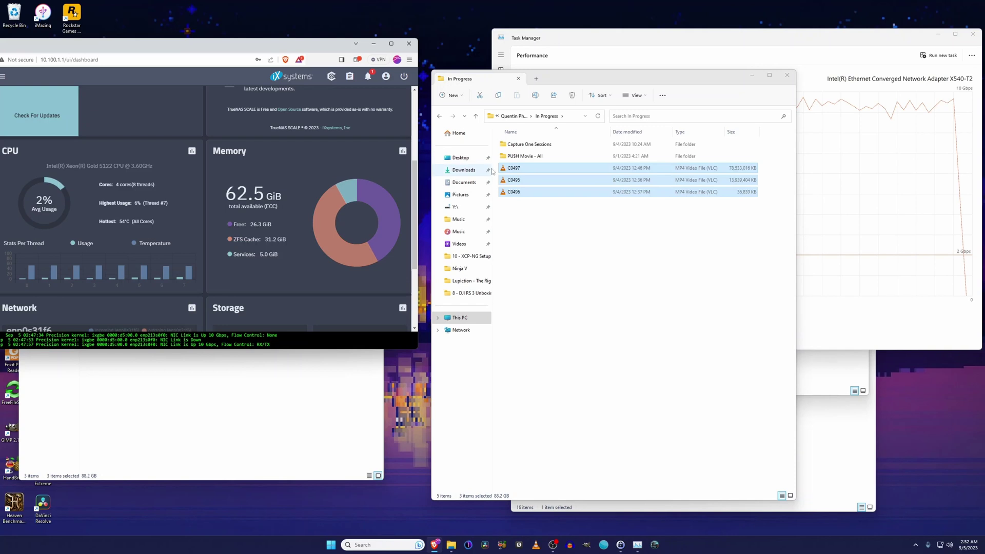
- Permanently delete C0495, C0496 and C0497 MP4s from In Progress, then maximize the TrueNAS page
right_click(519, 173)
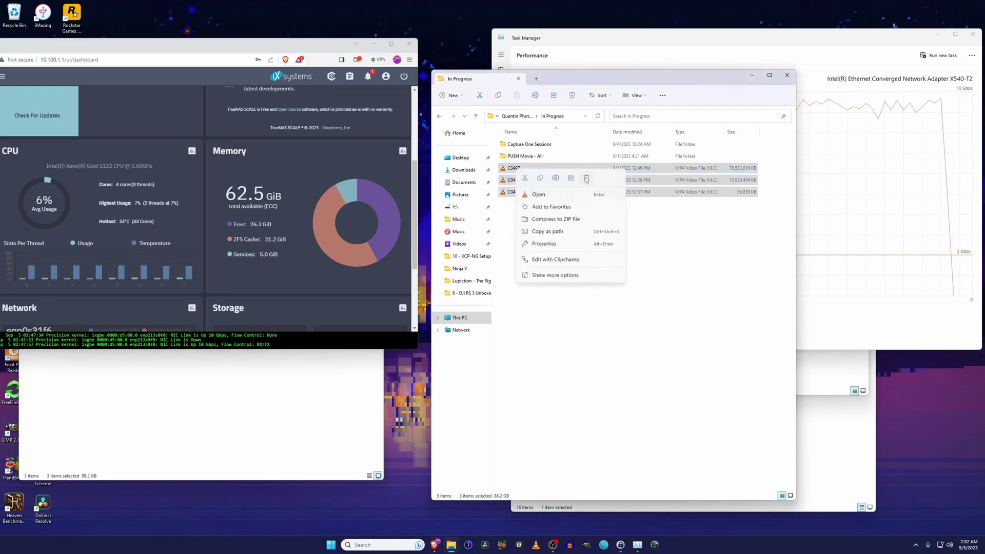
click(281, 45)
drag(281, 45, 291, 127)
right_click(583, 194)
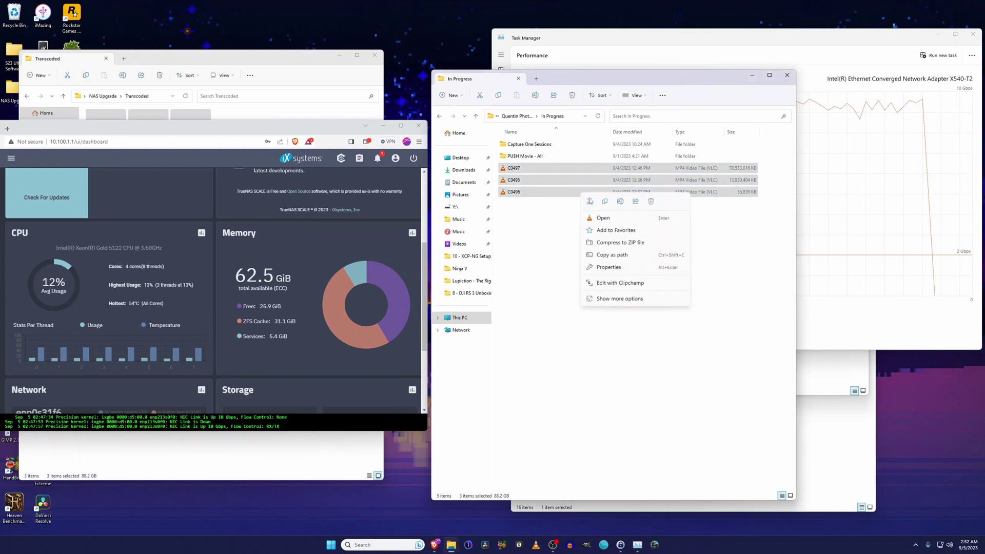
click(652, 202)
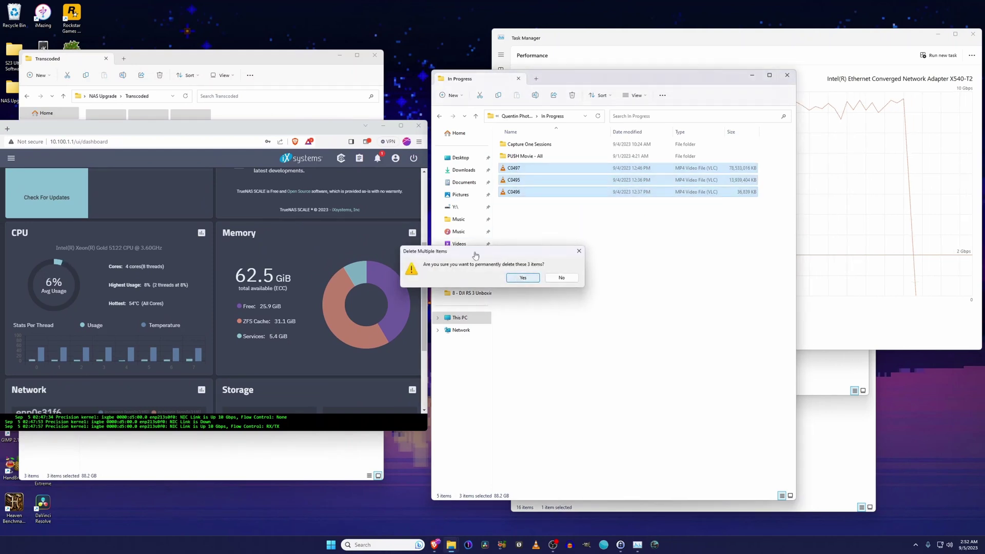
key(Return)
double_click(284, 135)
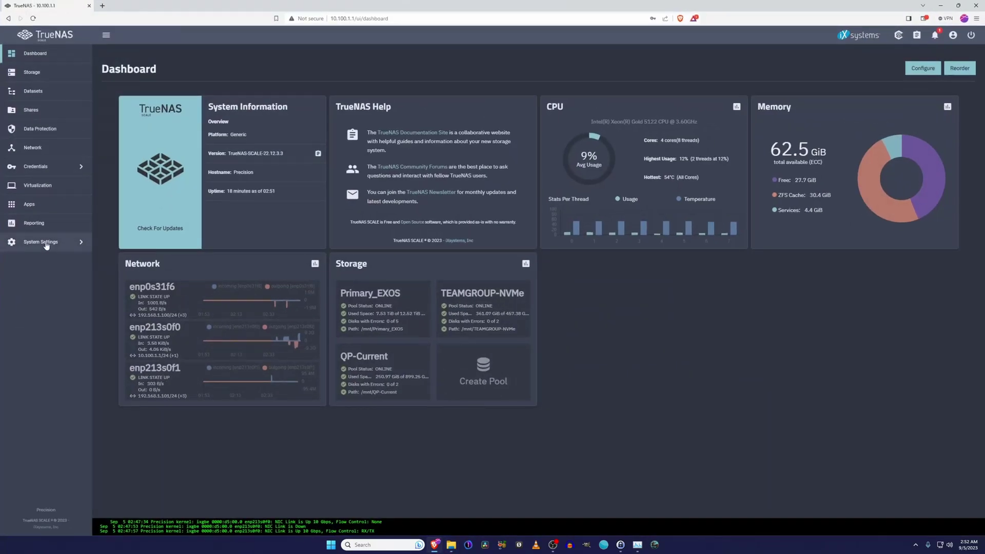
- Start an iperf3 server with 'iperf3 -s' in the TrueNAS Shell, fixing a mistyped first attempt
click(51, 242)
click(118, 148)
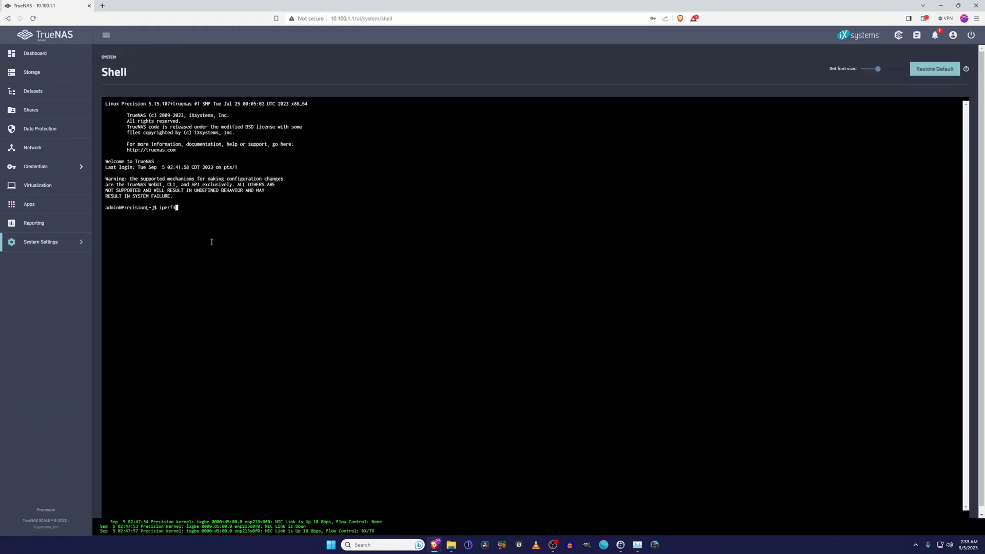
key(Return)
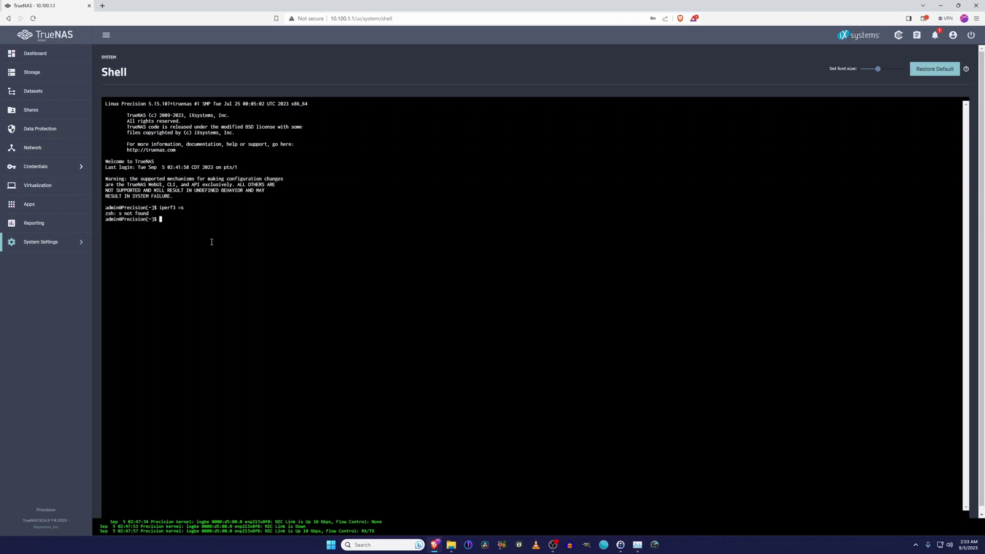
text(-)
key(Return)
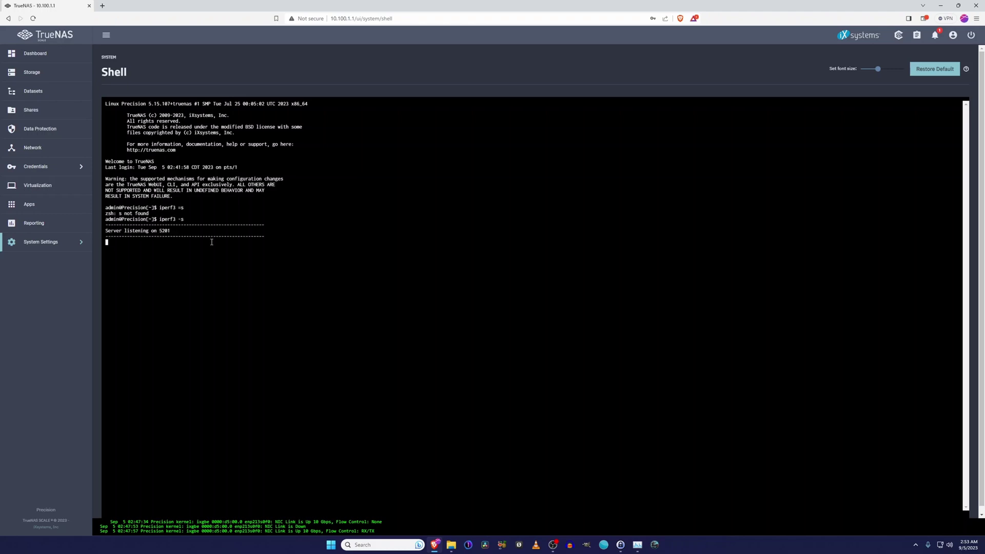
key(super+r)
- Launch Command Prompt, then delete the CrystalDiskMark8_0_4c folder and zip from Downloads
text(cmd)
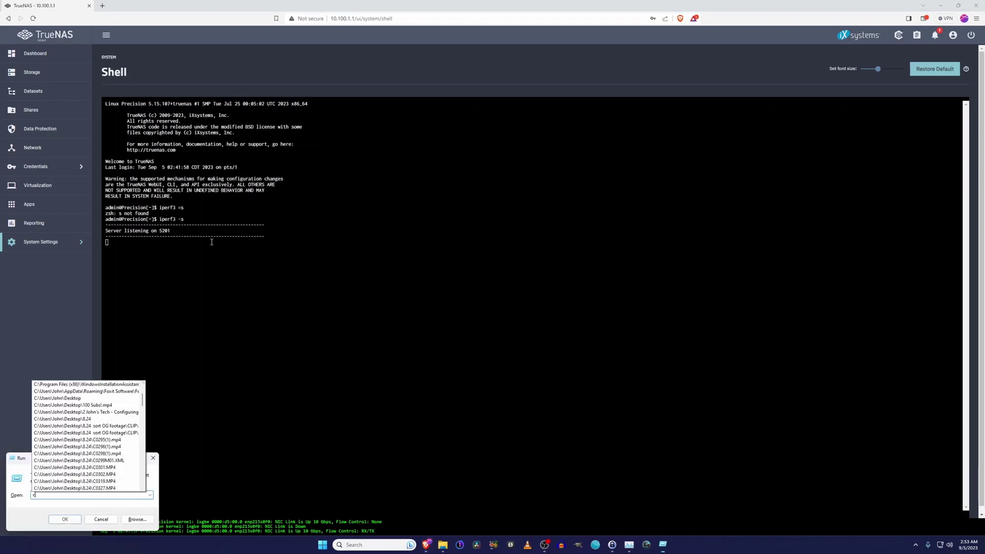
key(Return)
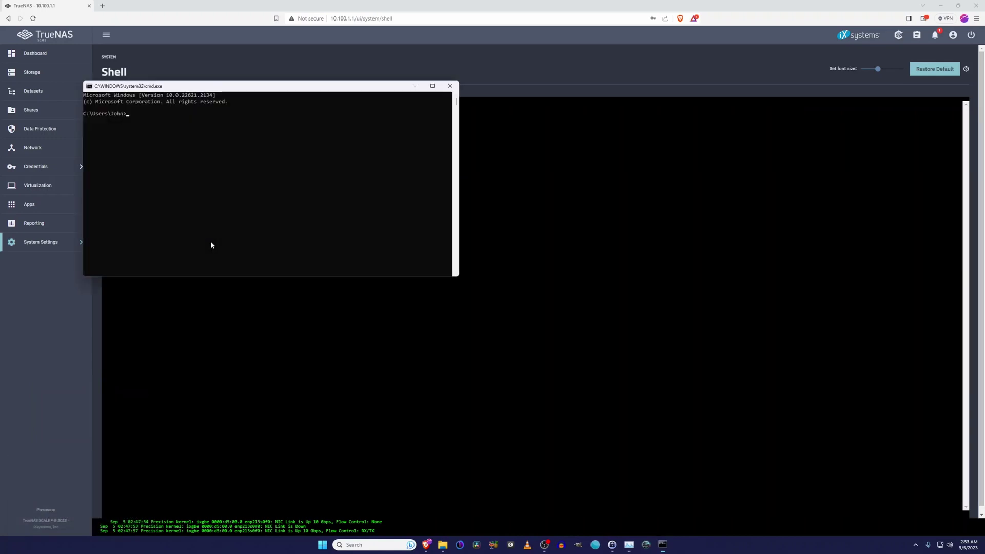
key(super+e)
click(61, 160)
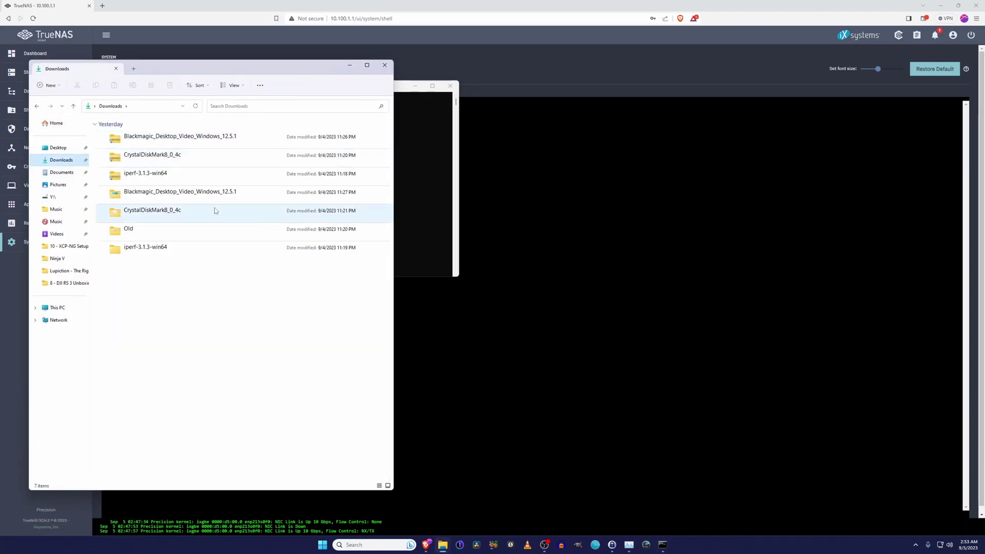
double_click(191, 212)
key(alt+Left)
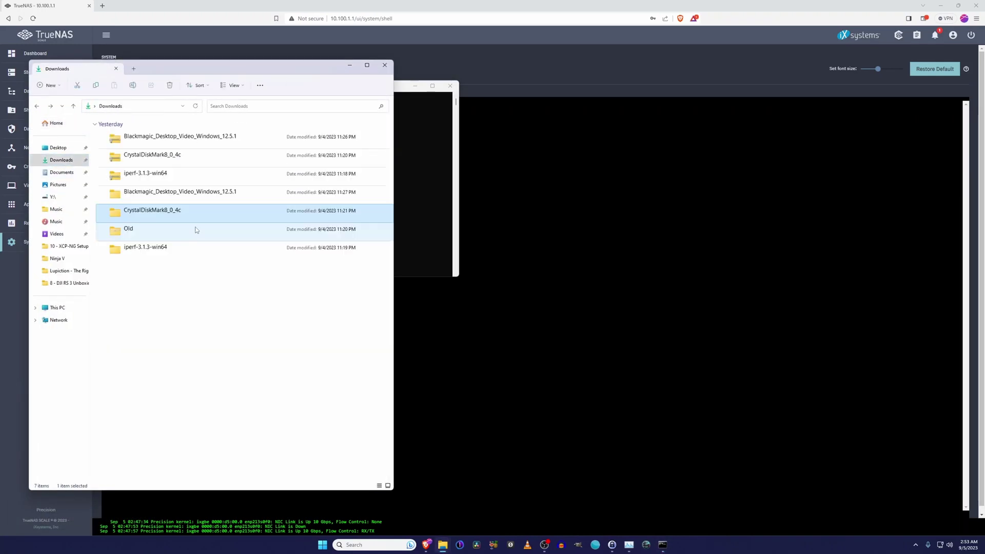
key(Delete)
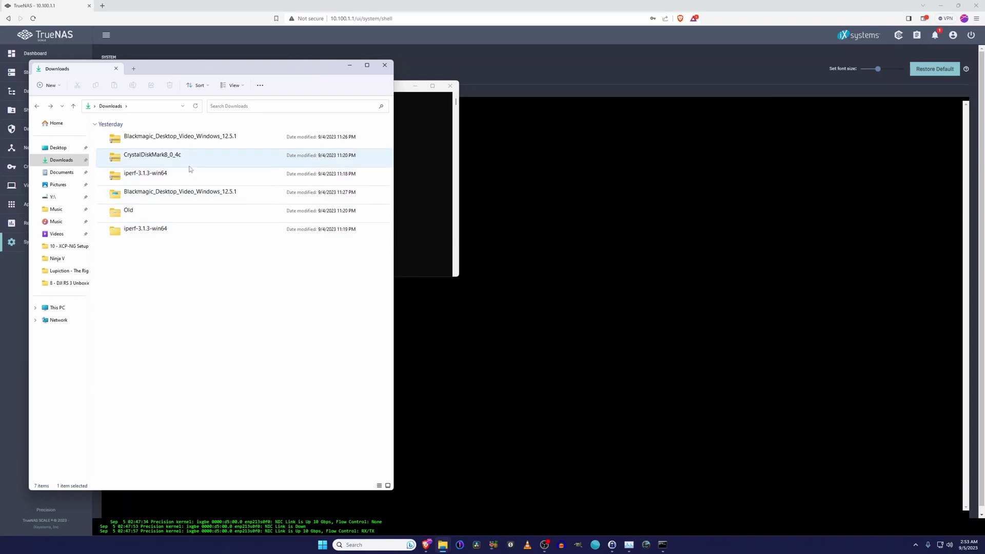
click(194, 153)
key(Delete)
- Open the nested iperf-3.1.3-win64 folder beside the Command Prompt window
click(165, 200)
double_click(153, 219)
double_click(161, 146)
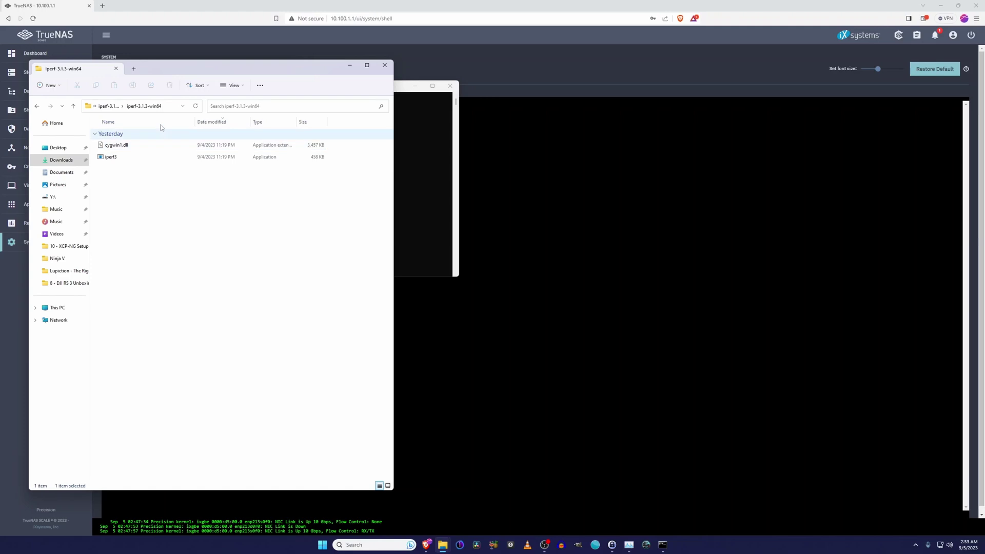
click(174, 105)
drag(231, 68, 647, 76)
click(226, 158)
key(BackSpace)
key(alt+Return)
key(alt+Return)
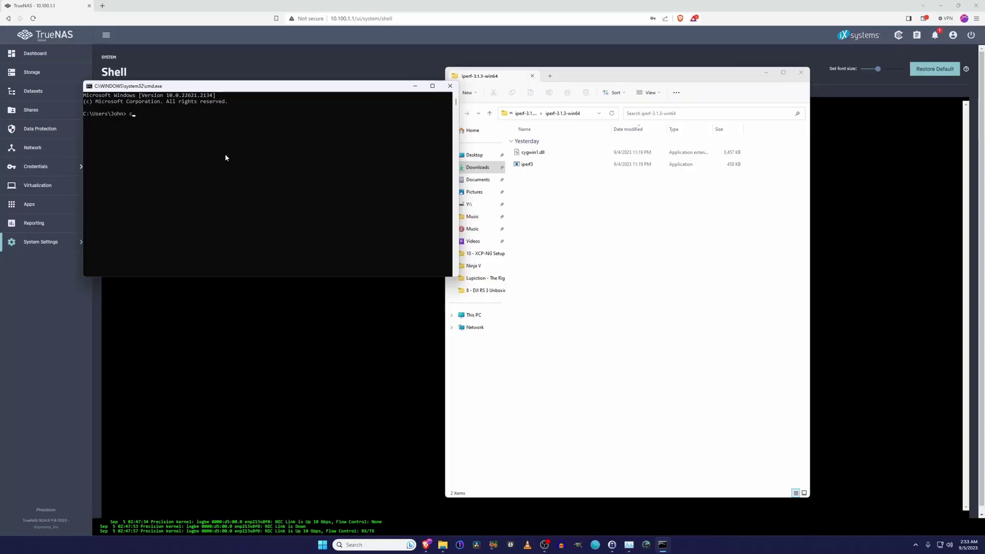
- Change into the iperf3 folder and run iperf3.exe to show its usage help
text(cd)
text(C:\Users\John\Downloads\iperf-3.1.3-win64\iperf-3.1.3-win64)
key(Return)
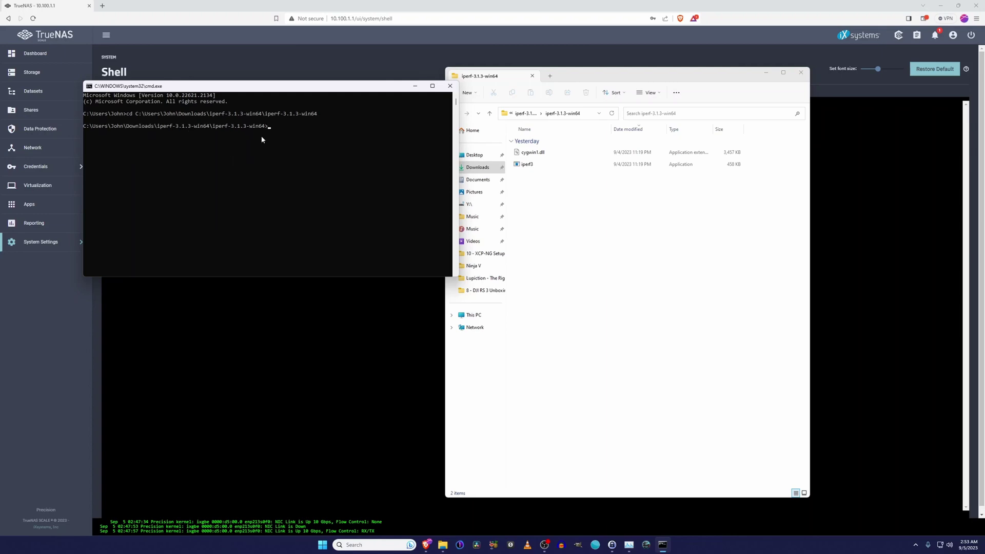
drag(527, 164, 346, 180)
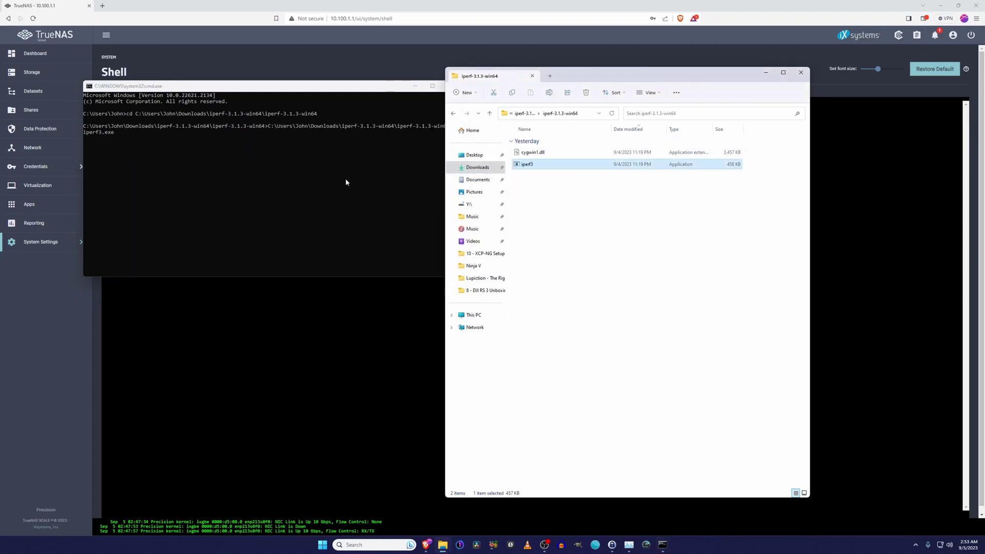
key(Return)
- Run the iperf3 client test to 10.100.1.1 (4.36 Gbits/sec) and view Task Manager's Ethernet graph
key(Up)
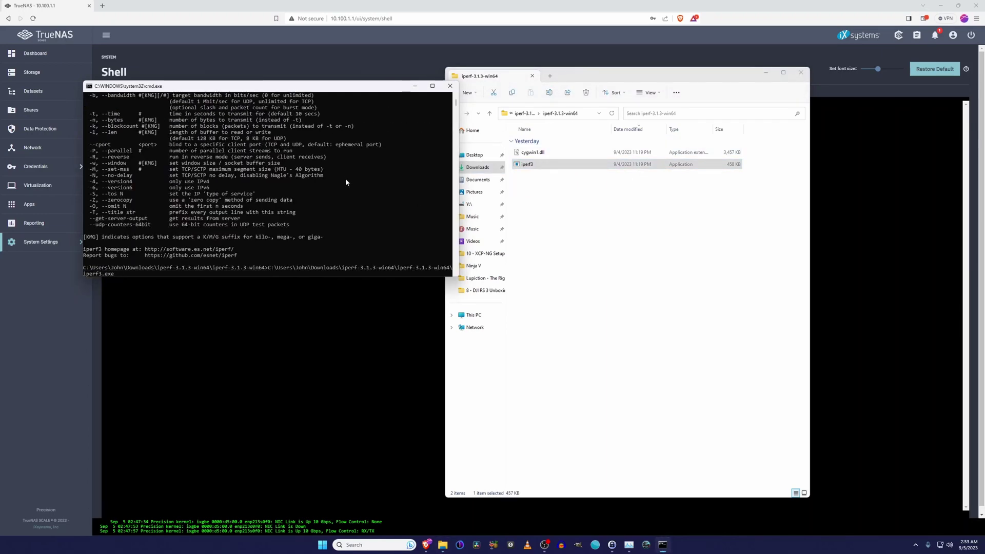
text(-c 10.100.1.1)
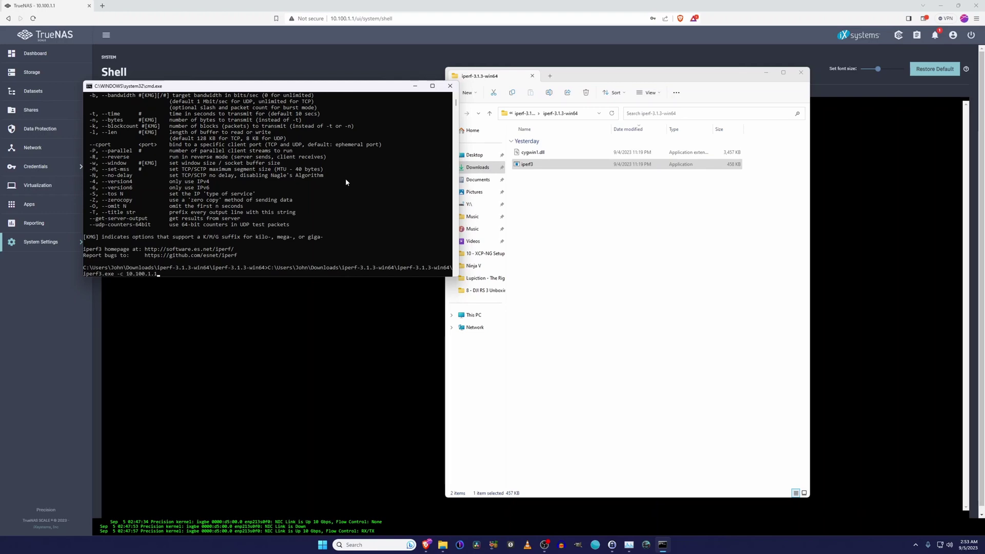
key(Return)
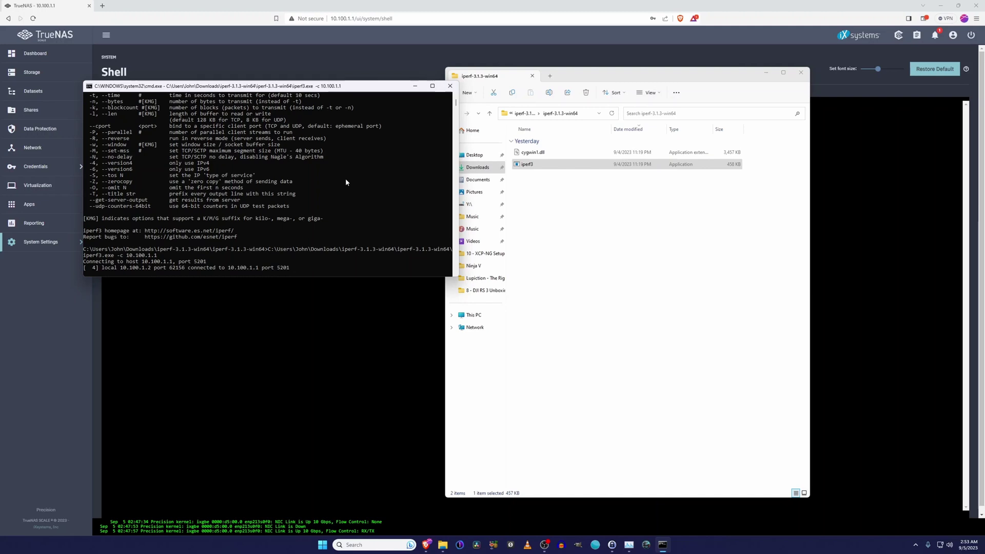
scroll(242, 250, up, 3)
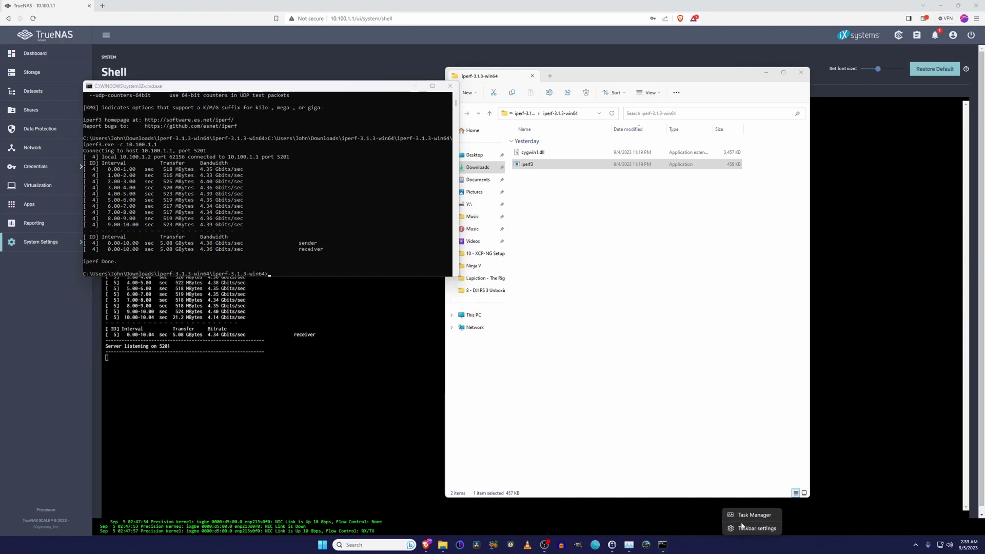
click(629, 545)
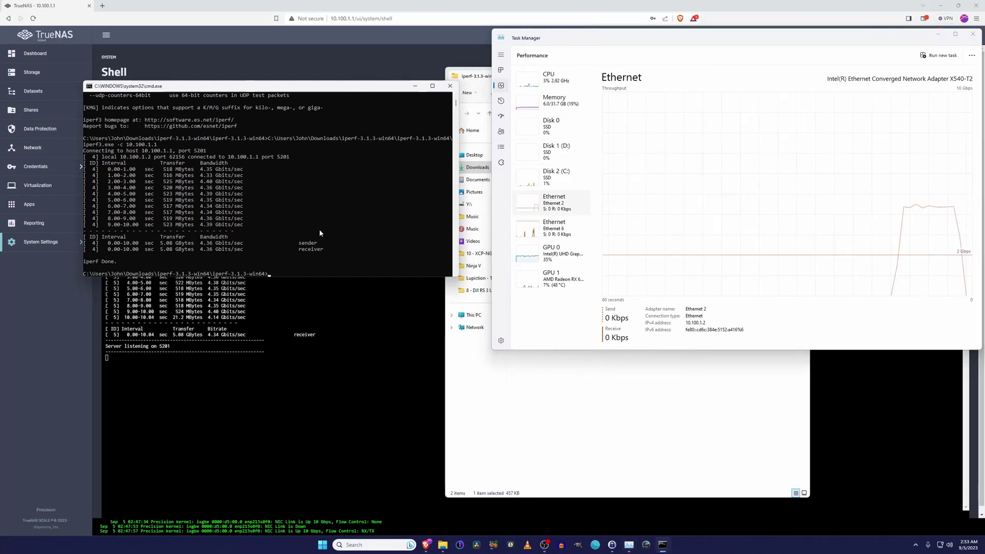